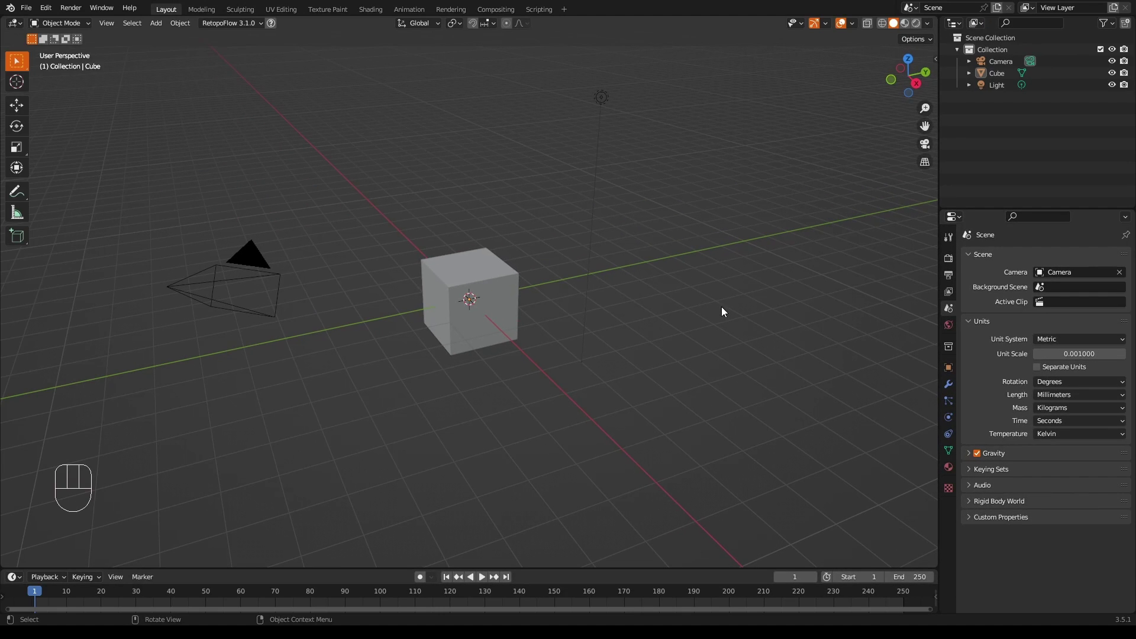
Add Force Field physics to the default cube and quit the program
{"action": "left_click", "coordinate": [471, 302]}
{"action": "left_click", "coordinate": [949, 417]}
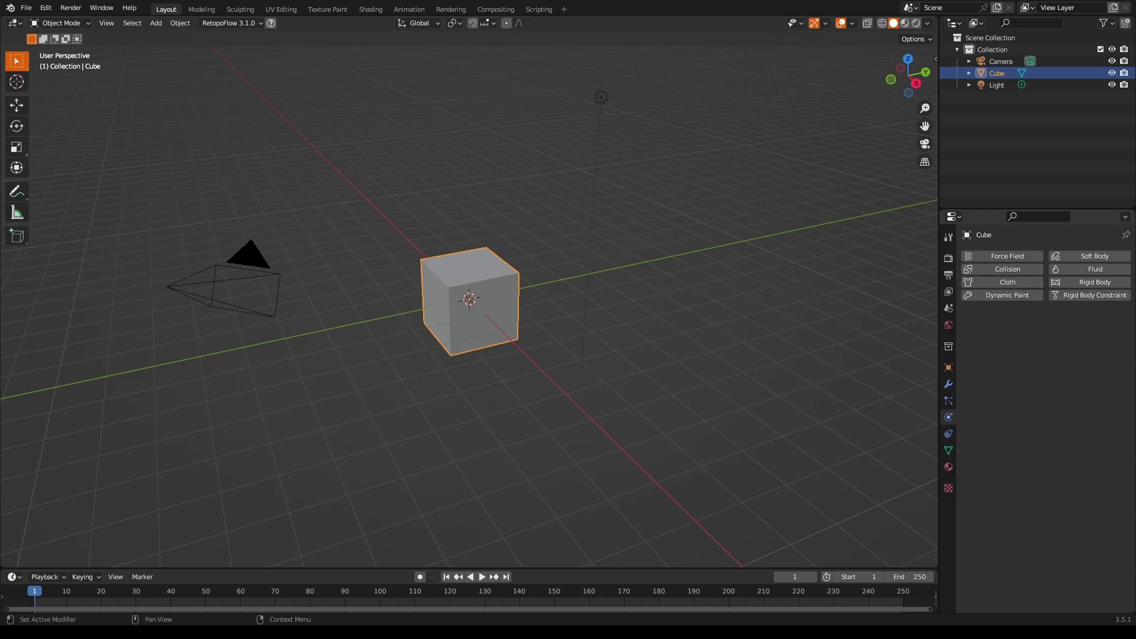
{"action": "left_click", "coordinate": [1012, 257]}
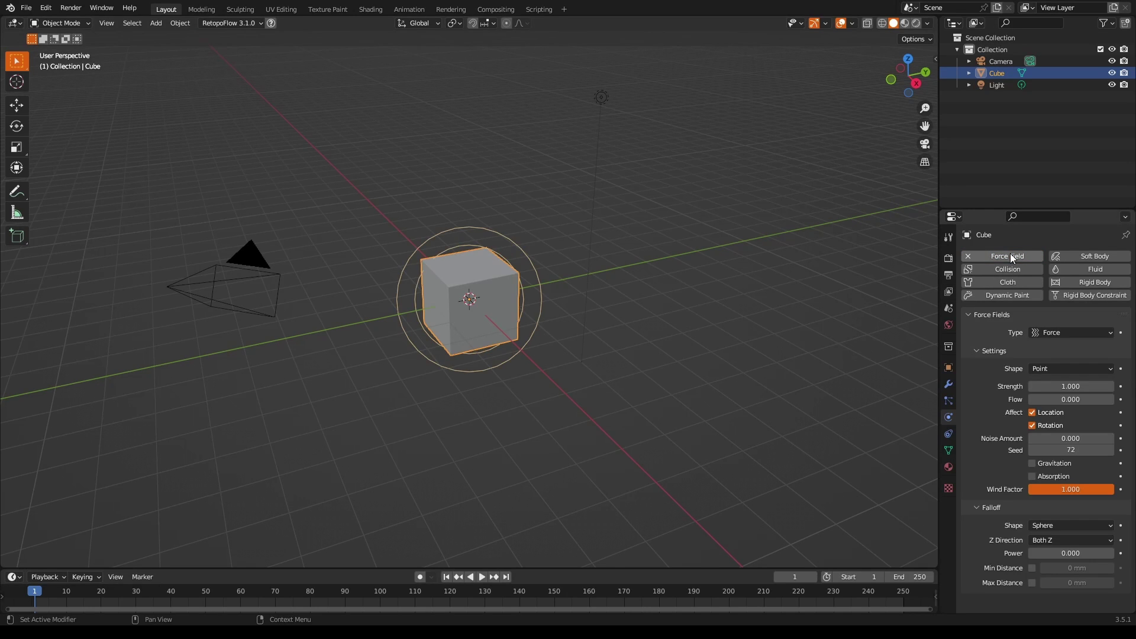
{"action": "left_click", "coordinate": [26, 7]}
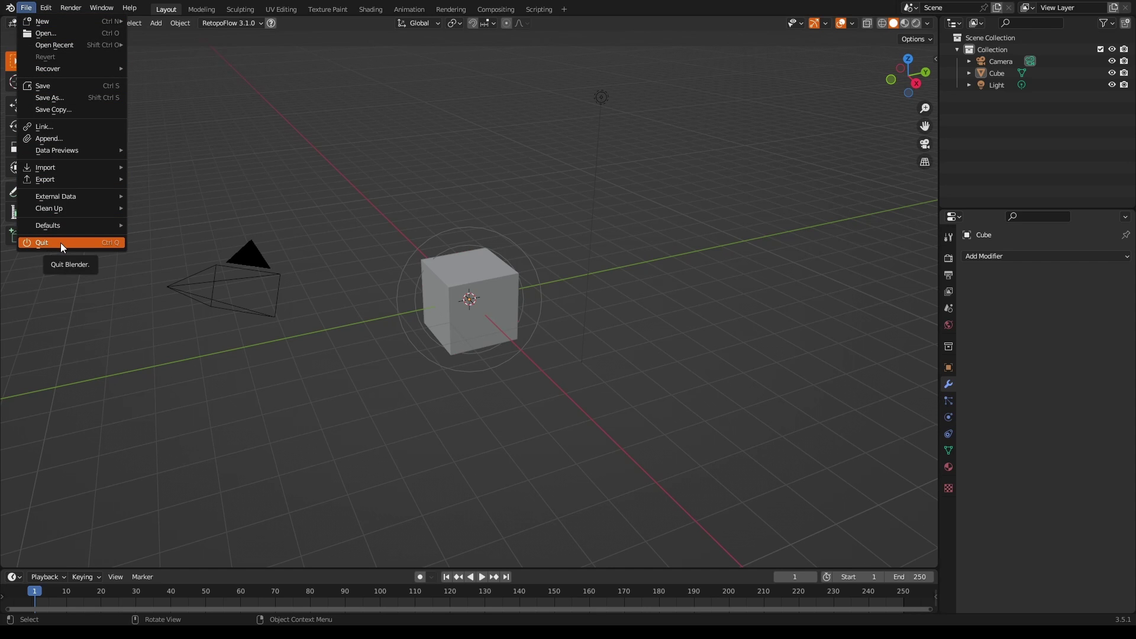
{"action": "left_click", "coordinate": [60, 243]}
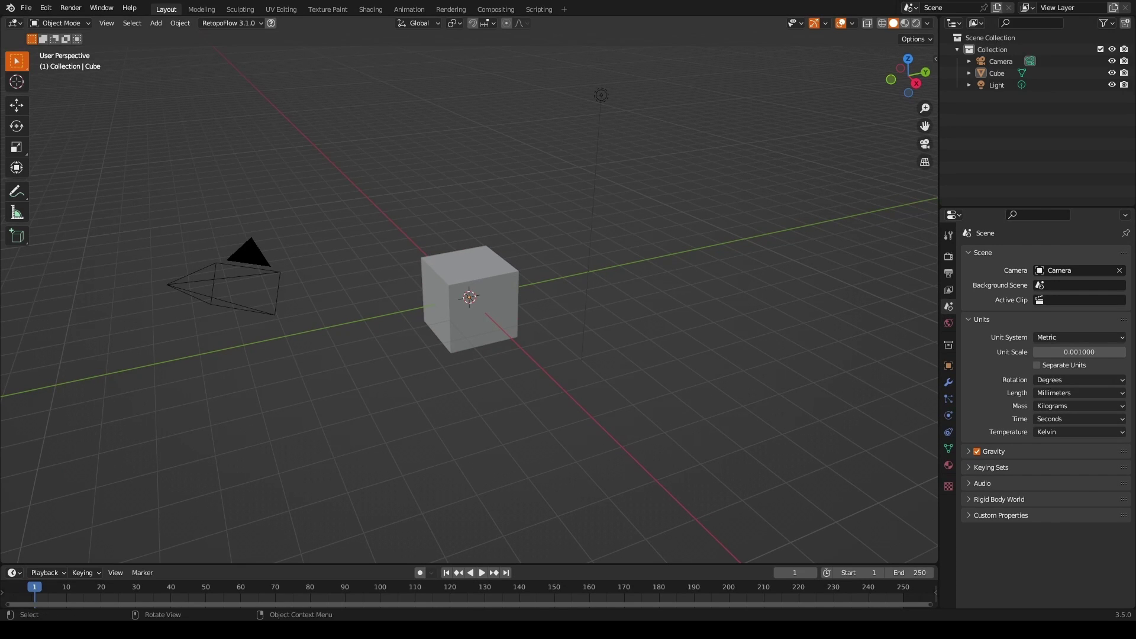
Delete the default cube from the new scene
{"action": "left_click", "coordinate": [488, 323]}
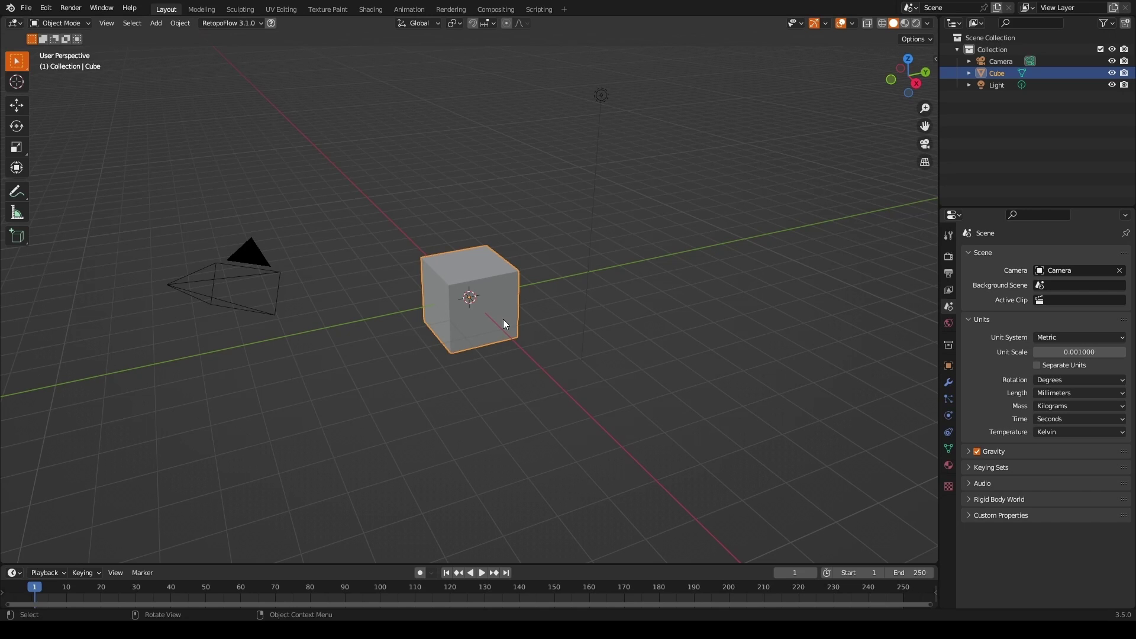
{"action": "key", "text": "x"}
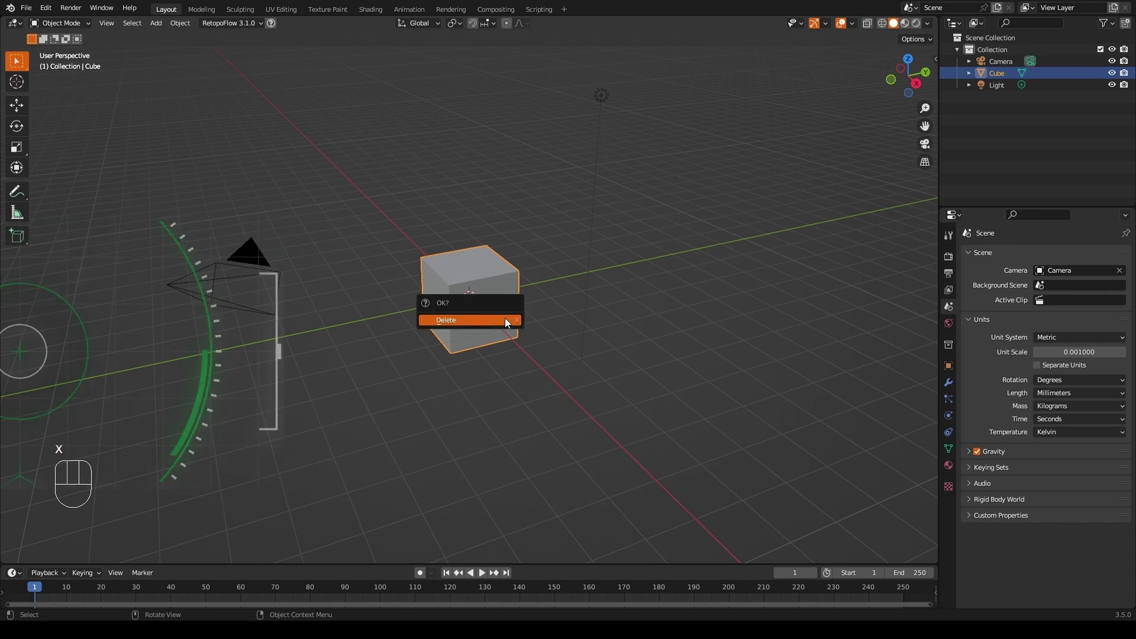
{"action": "left_click", "coordinate": [509, 321]}
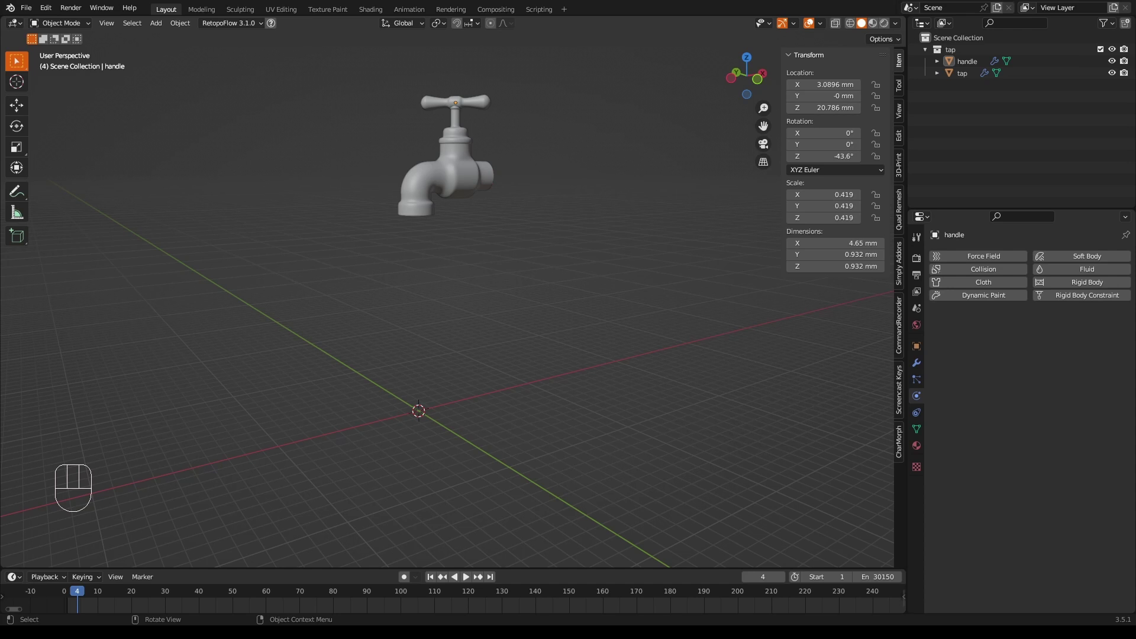
Add a cube mesh at the world origin below the tap and scale it uniformly to about 15.8 mm per side
{"action": "middle_click_drag", "start_coordinate": [450, 269], "coordinate": [488, 253]}
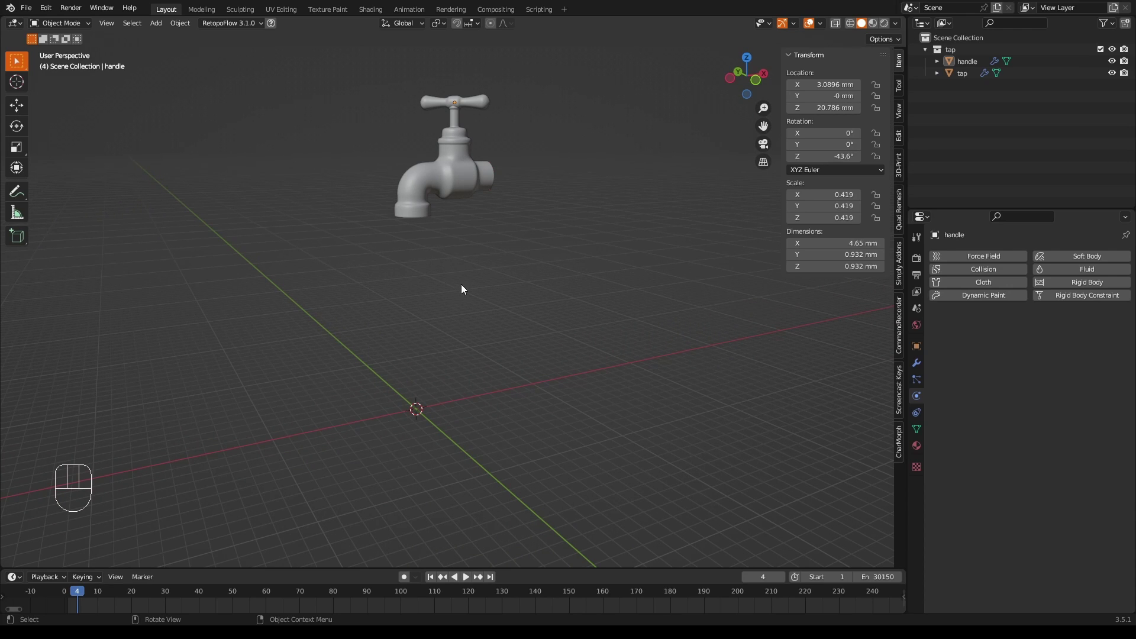
{"action": "left_click", "coordinate": [158, 26]}
{"action": "mouse_move", "coordinate": [166, 33]}
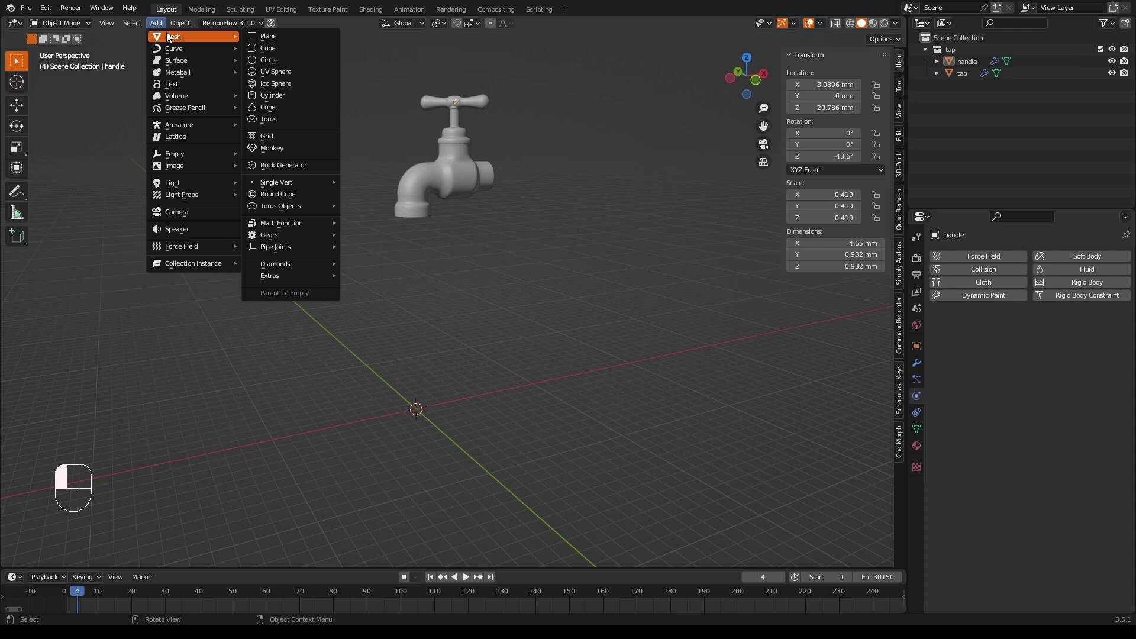
{"action": "left_click", "coordinate": [279, 50]}
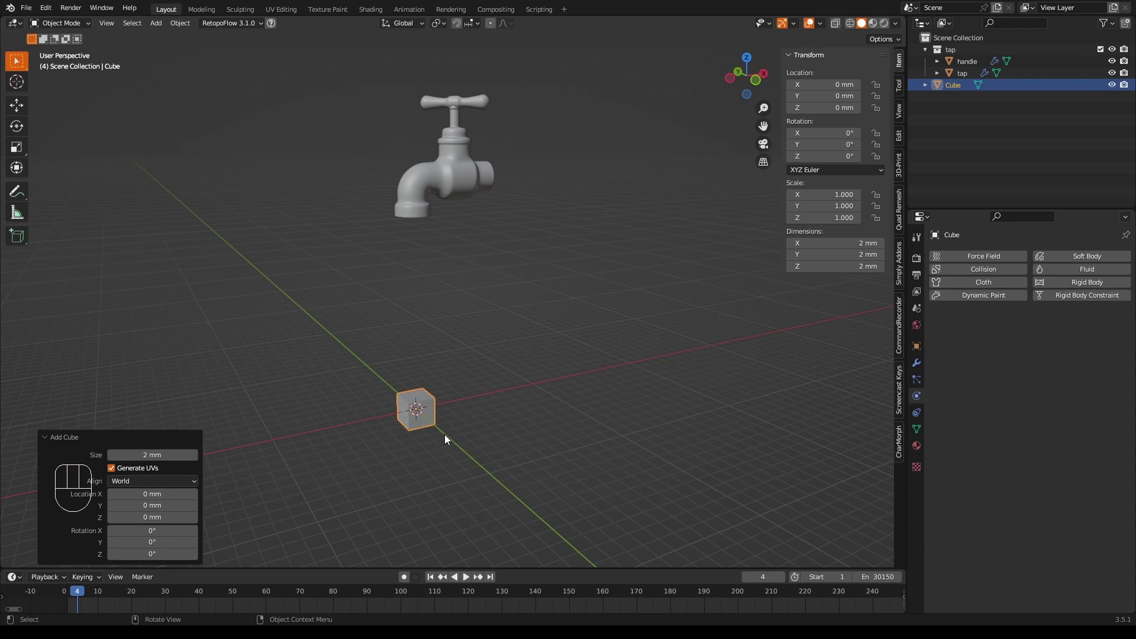
{"action": "key", "text": "s"}
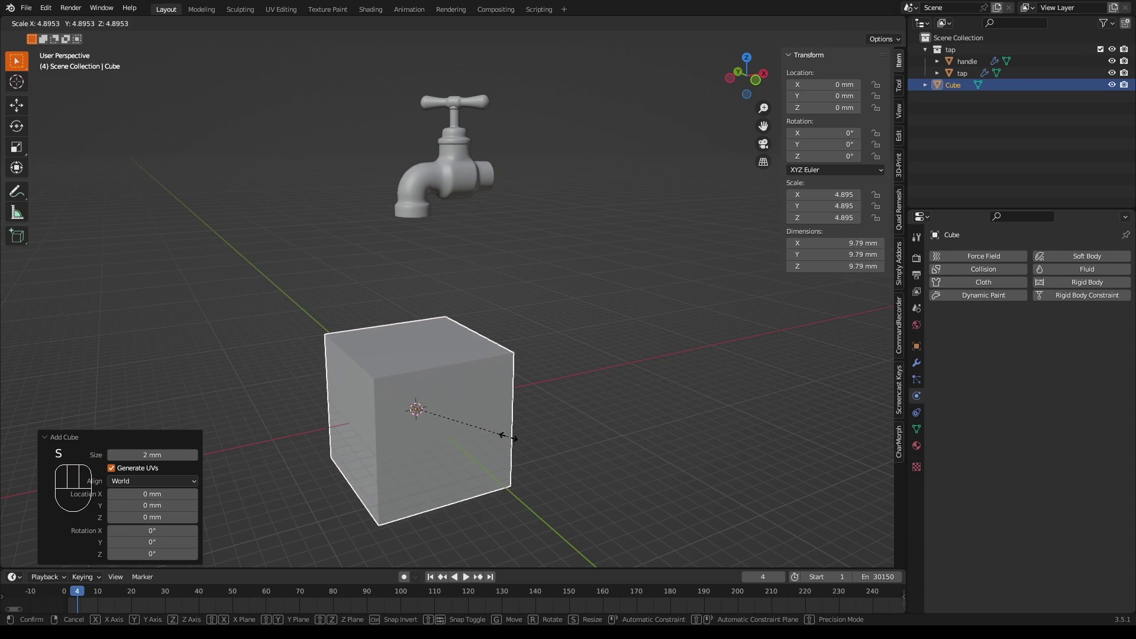
{"action": "left_click", "coordinate": [565, 438]}
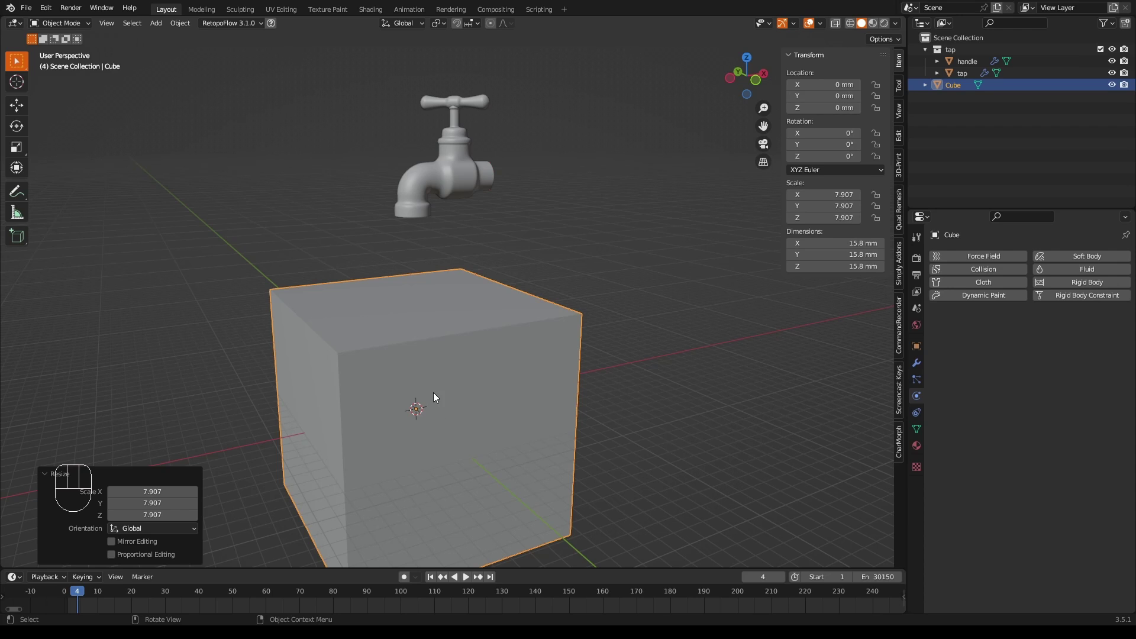
Raise the cube about 7.3 mm along the Z axis so its upper part encloses the tap's spout
{"action": "key", "text": "g"}
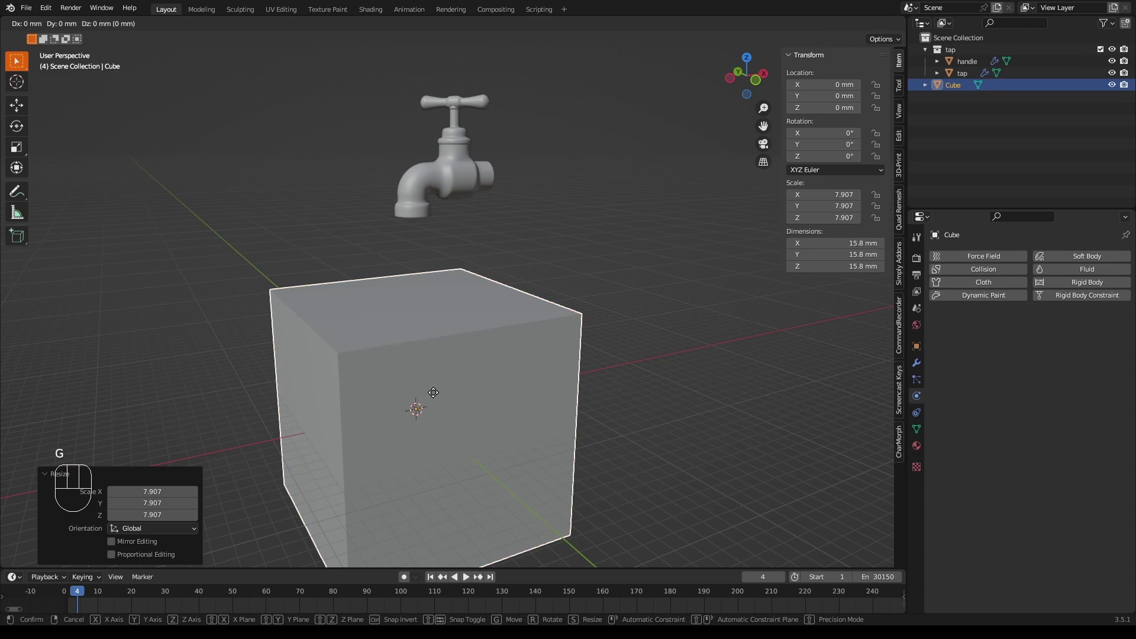
{"action": "key", "text": "z"}
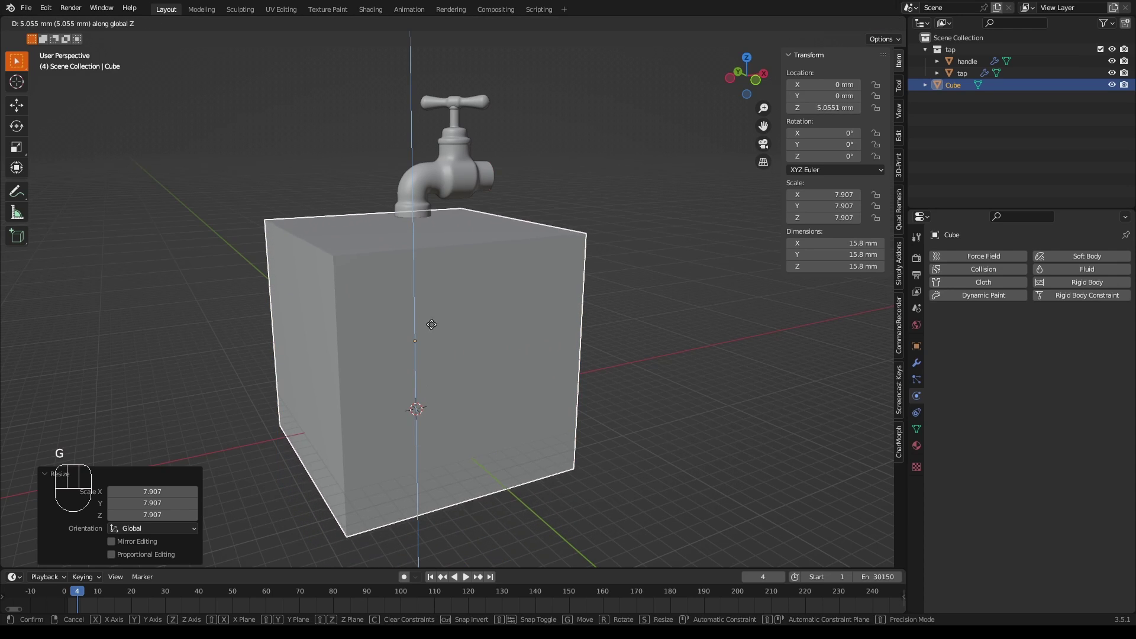
{"action": "left_click", "coordinate": [427, 292]}
Scale the cube in X and Y only, to about 20.8 mm wide and deep
{"action": "middle_click_drag", "start_coordinate": [583, 413], "coordinate": [556, 419]}
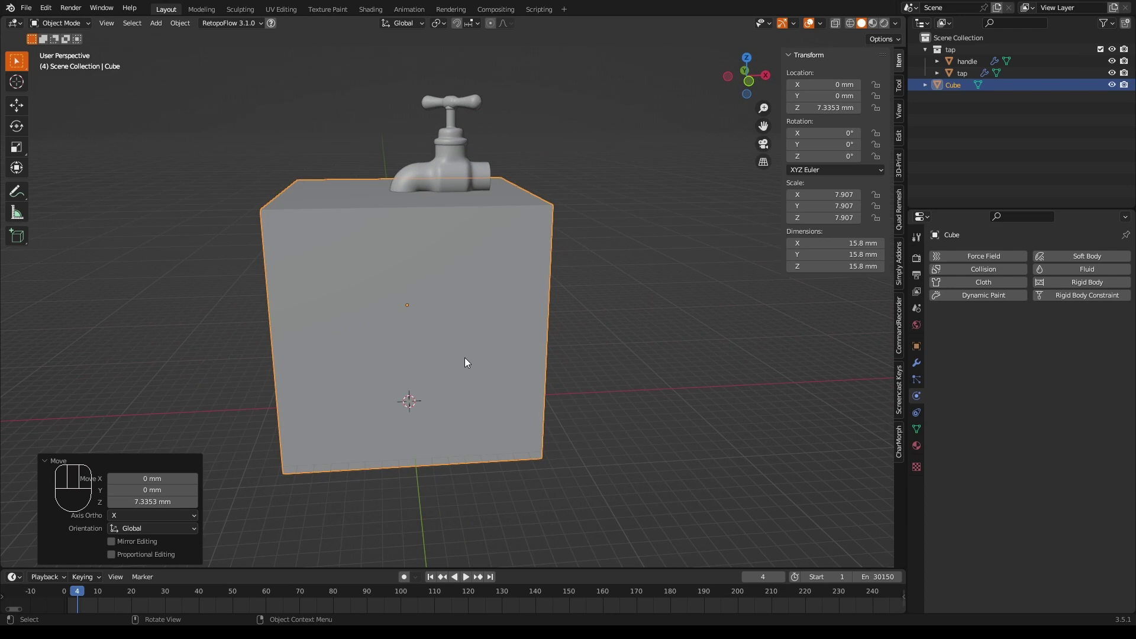
{"action": "key", "text": "s"}
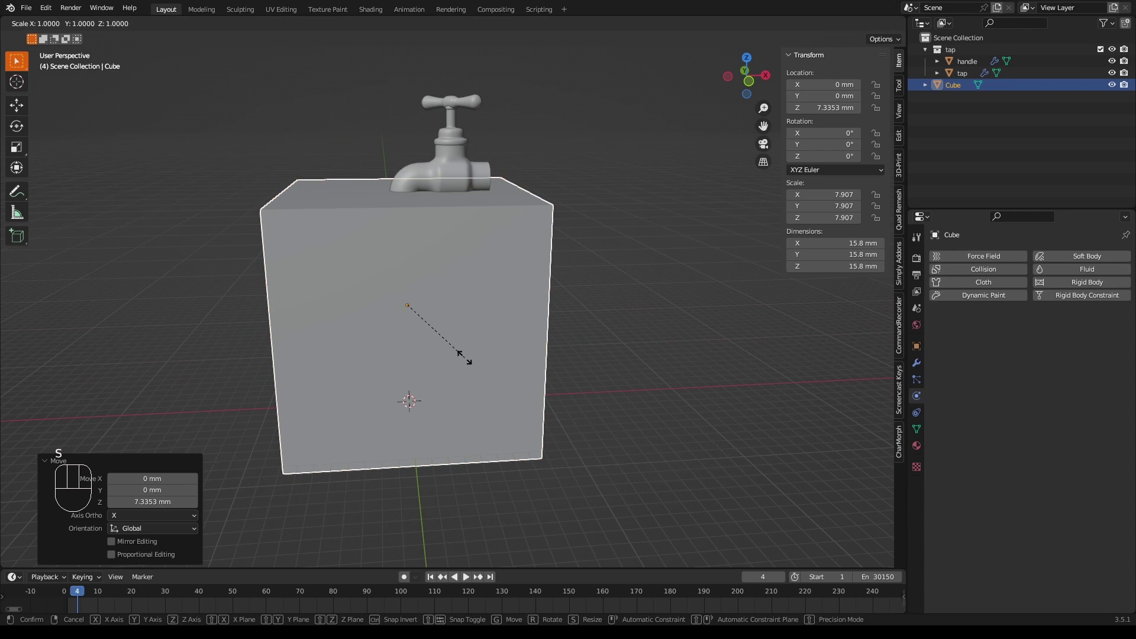
{"action": "key", "text": "shift+z"}
{"action": "left_click", "coordinate": [477, 417]}
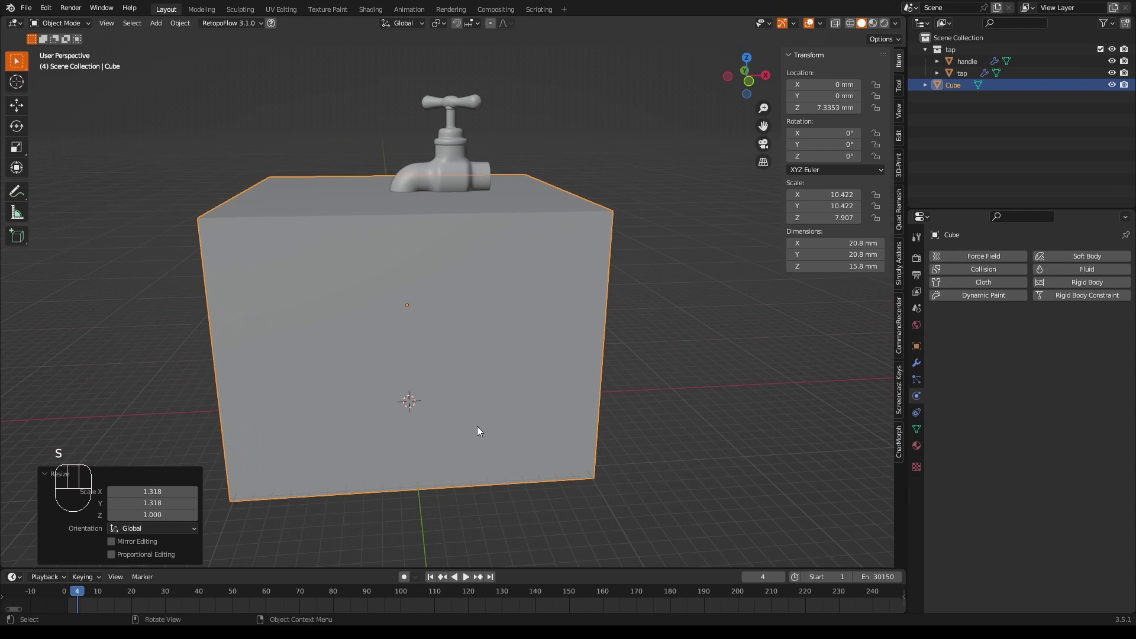
Add Fluid physics to the cube and set its type to Domain
{"action": "mouse_move", "coordinate": [477, 426]}
{"action": "middle_mouse_down"}
{"action": "mouse_move", "coordinate": [486, 396]}
{"action": "mouse_move", "coordinate": [472, 421]}
{"action": "mouse_move", "coordinate": [473, 406]}
{"action": "mouse_move", "coordinate": [478, 425]}
{"action": "mouse_move", "coordinate": [495, 420]}
{"action": "middle_mouse_up"}
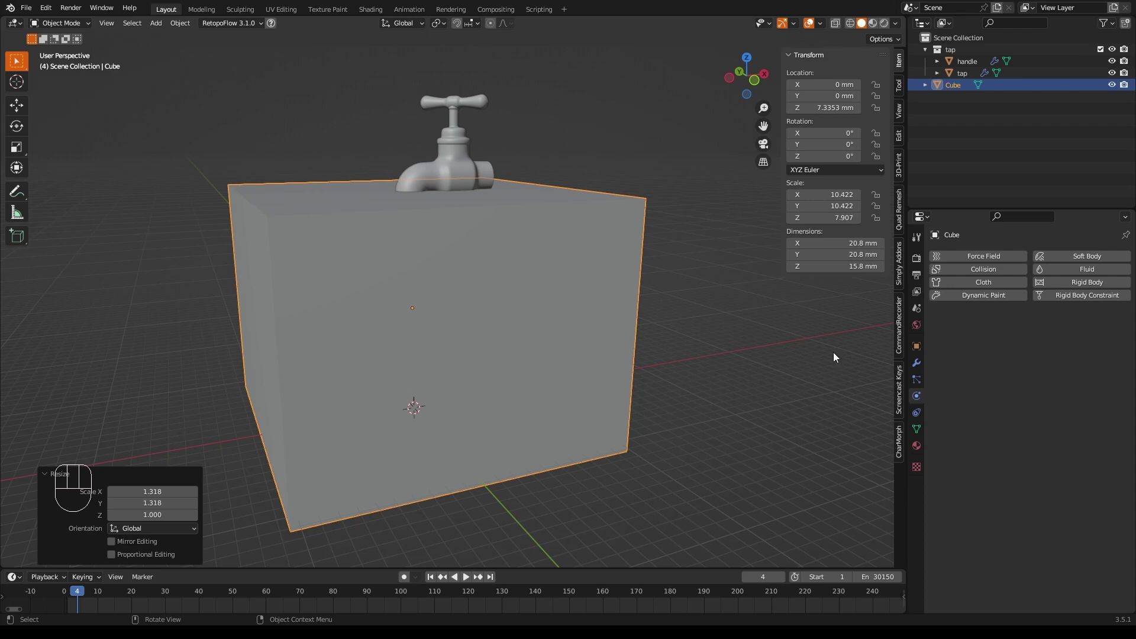
{"action": "left_click", "coordinate": [918, 398]}
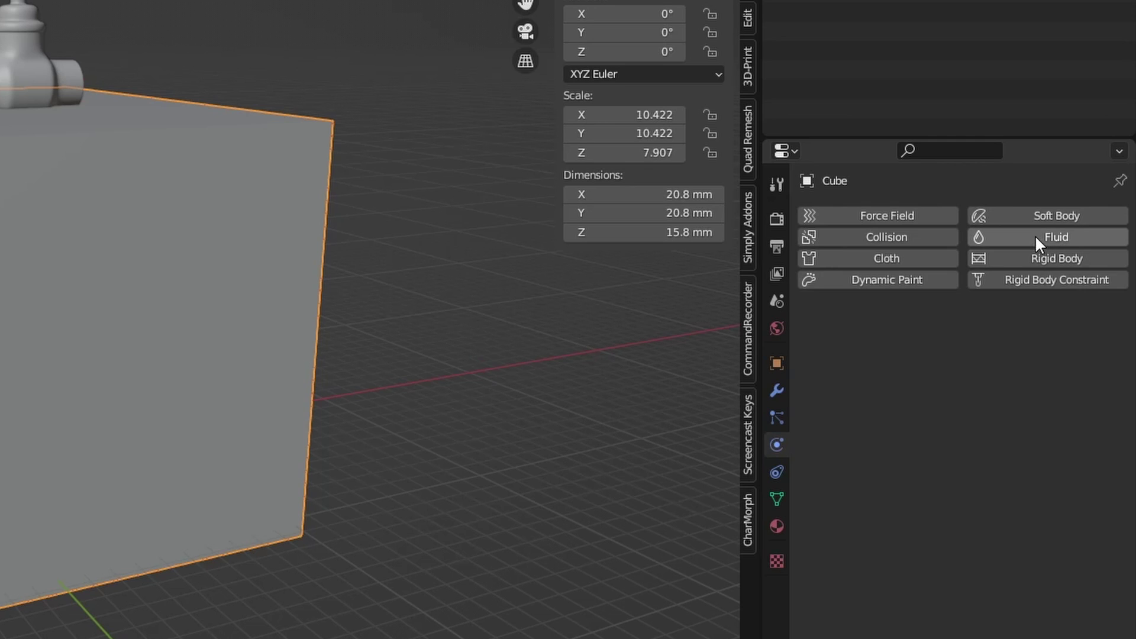
{"action": "left_click", "coordinate": [1036, 237]}
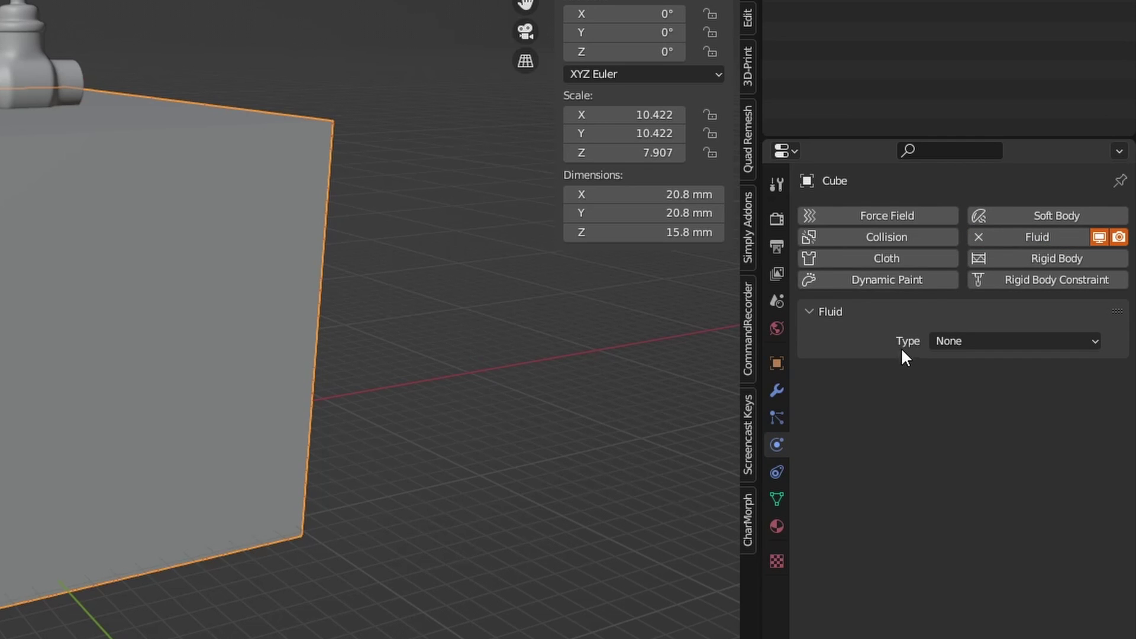
{"action": "left_click", "coordinate": [1089, 341]}
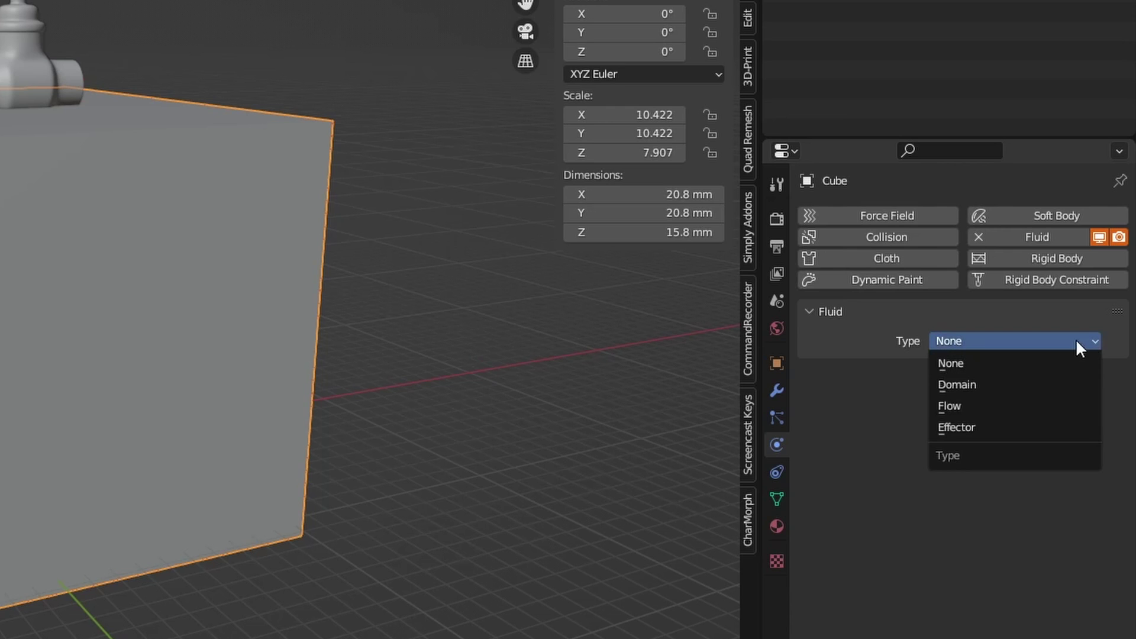
{"action": "left_click", "coordinate": [1000, 383]}
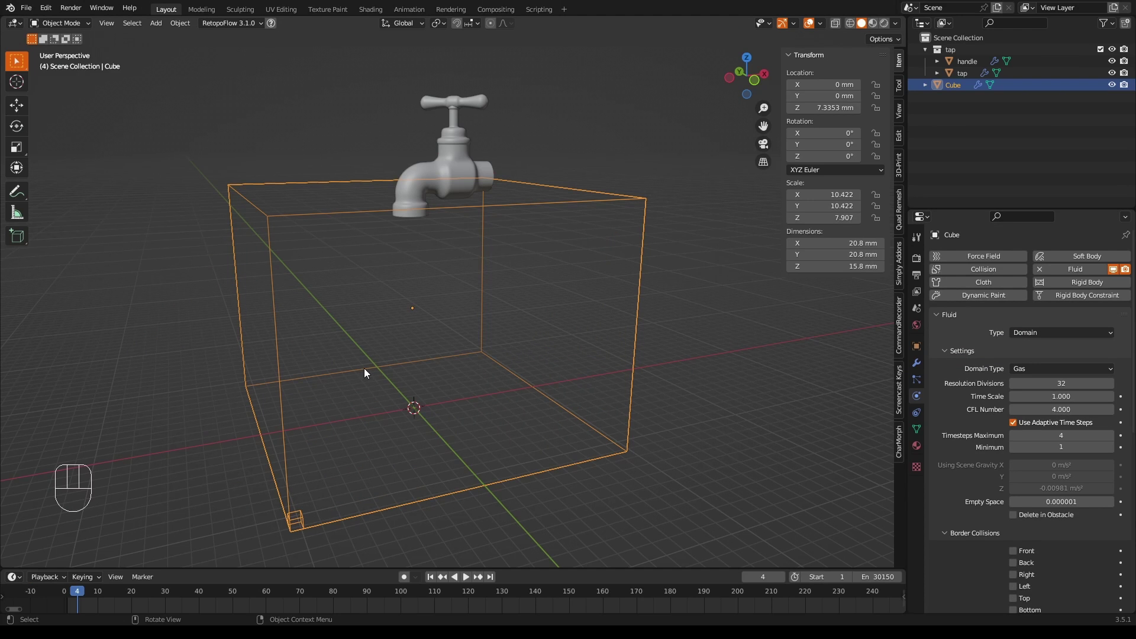
Set the fluid domain's Resolution Divisions to 77 and its Domain Type to Liquid
{"action": "middle_click_drag", "start_coordinate": [349, 531], "coordinate": [273, 476]}
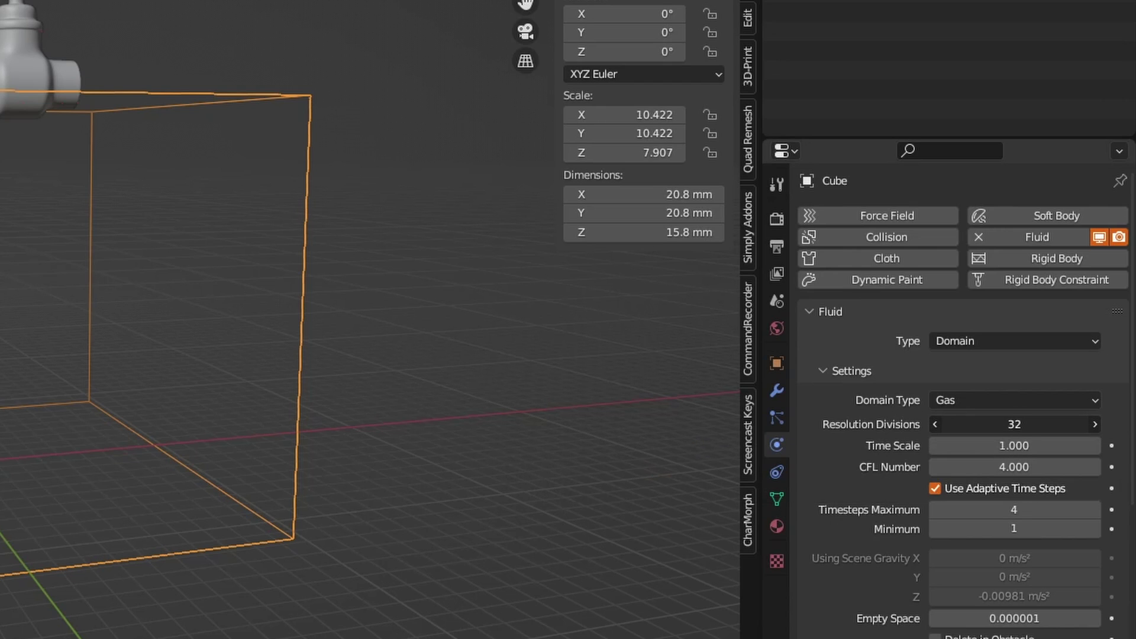
{"action": "left_click_drag", "start_coordinate": [1015, 424], "coordinate": [978, 420]}
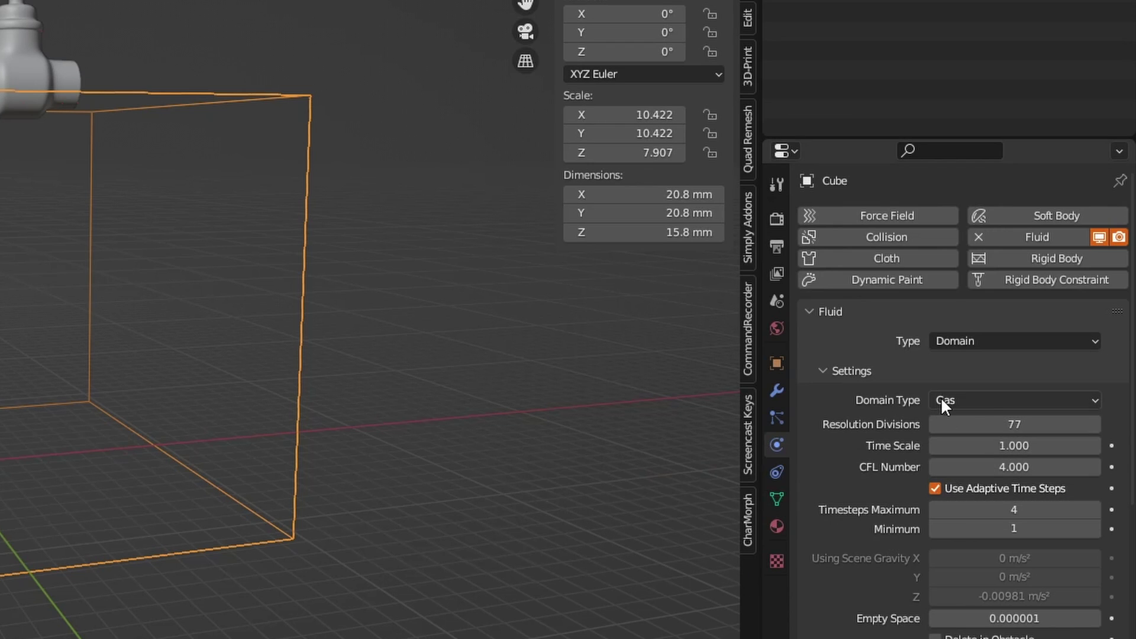
{"action": "left_click", "coordinate": [985, 400]}
{"action": "left_click", "coordinate": [983, 445]}
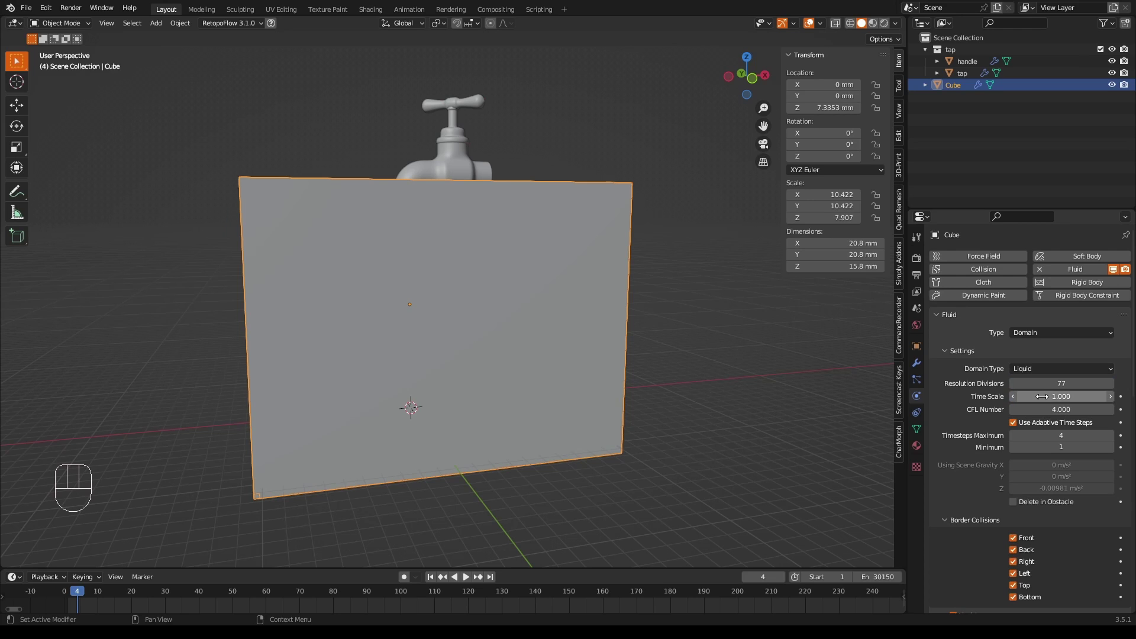
Turn on X-ray display to show the tap through the domain cube
{"action": "middle_click_drag", "start_coordinate": [394, 331], "coordinate": [385, 360]}
{"action": "left_click", "coordinate": [835, 23]}
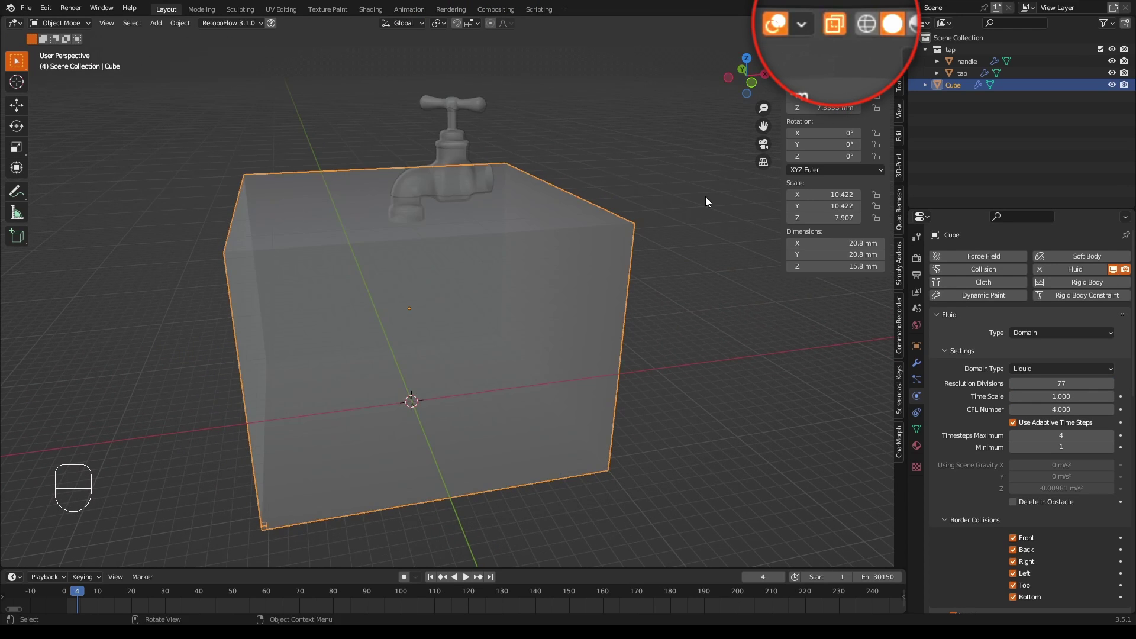
{"action": "middle_click_drag", "start_coordinate": [686, 207], "coordinate": [663, 185]}
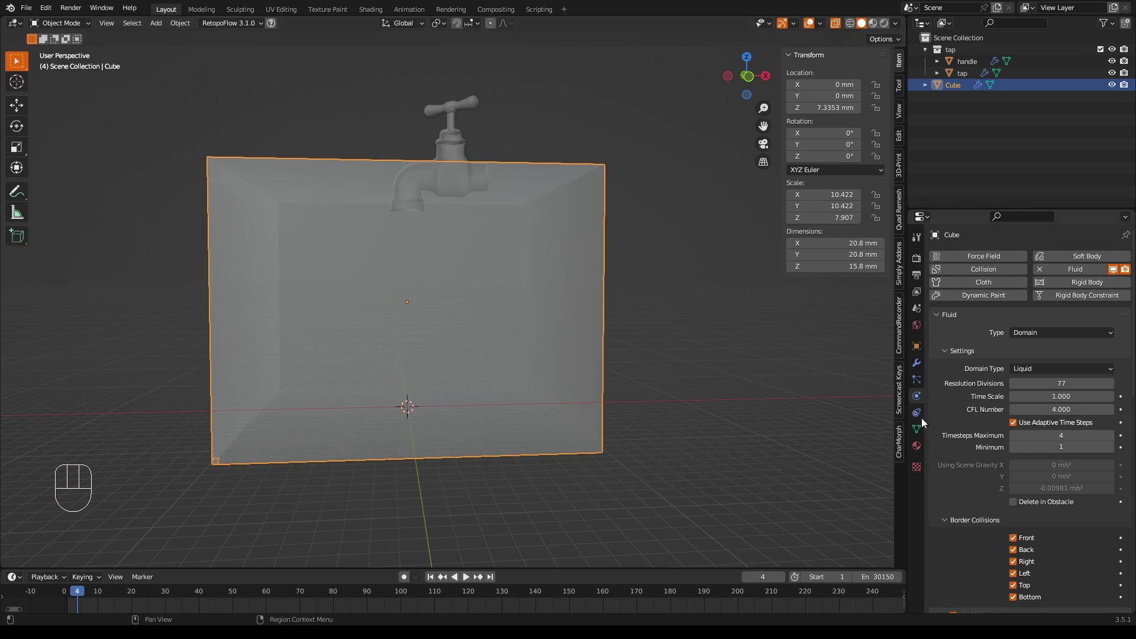
Disable the domain's Front, Back, Right, Left and Top border collisions, leaving only Bottom enabled
{"action": "scroll", "coordinate": [971, 413], "scroll_direction": "down", "scroll_amount": 3}
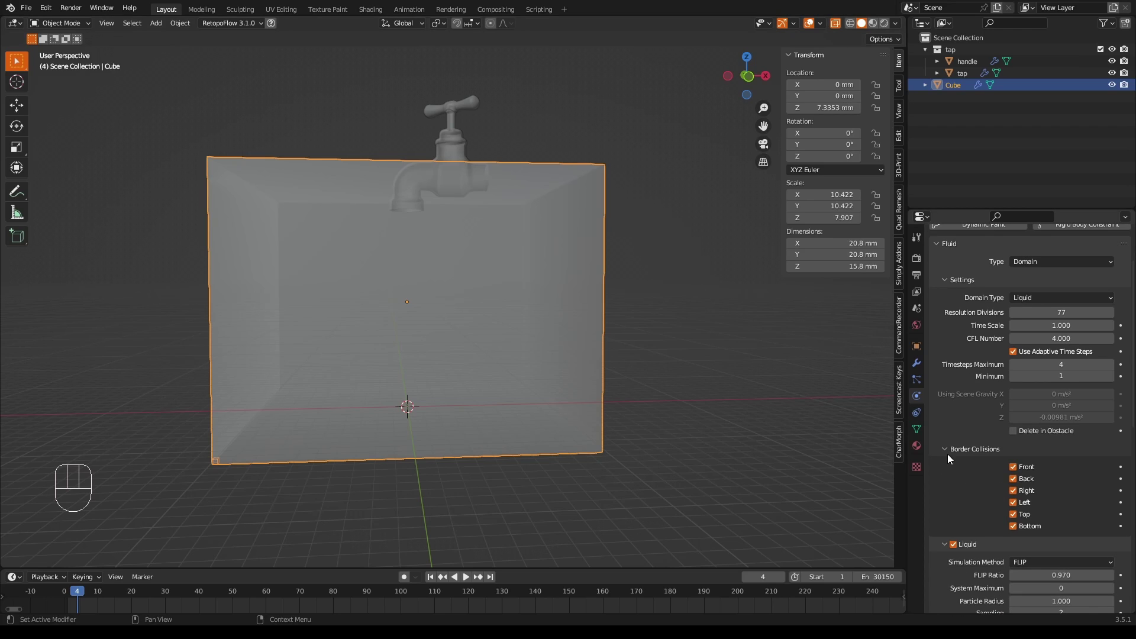
{"action": "left_click", "coordinate": [1013, 468]}
{"action": "left_click", "coordinate": [1013, 478]}
{"action": "left_click", "coordinate": [1014, 491]}
{"action": "left_click", "coordinate": [1013, 503]}
{"action": "left_click", "coordinate": [1014, 514]}
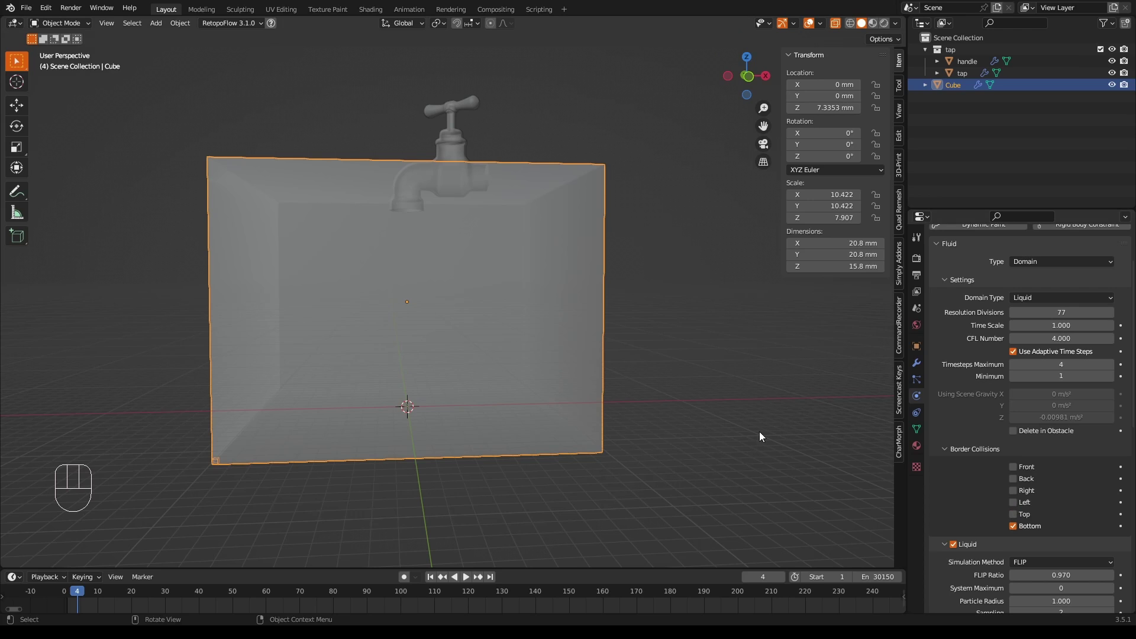
Enable Mesh generation for the liquid domain
{"action": "scroll", "coordinate": [975, 473], "scroll_direction": "down", "scroll_amount": 10}
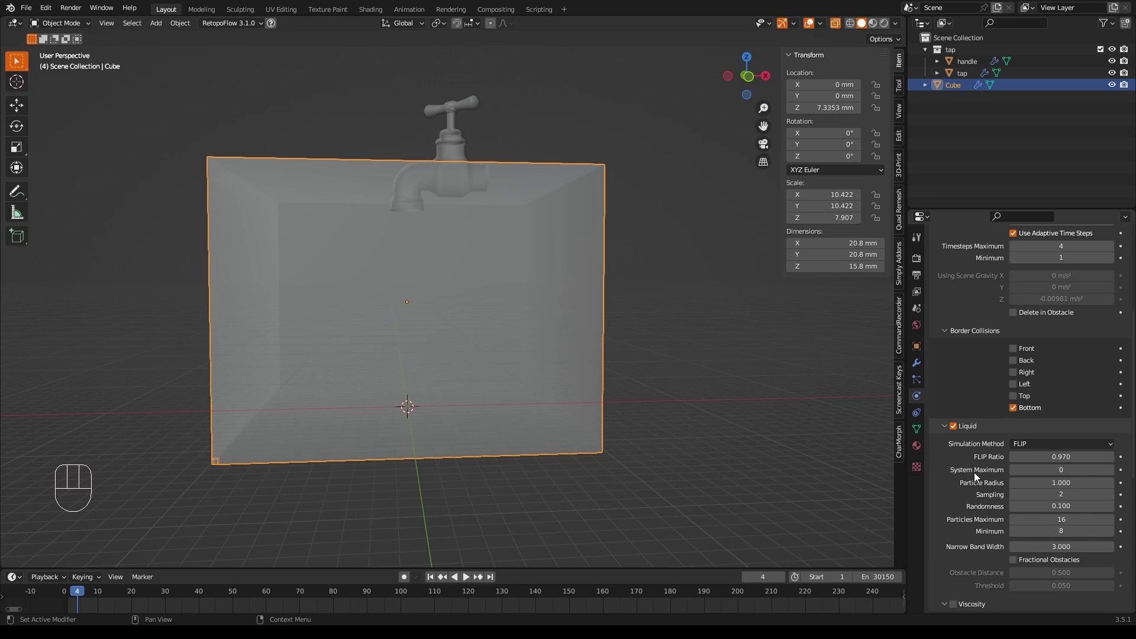
{"action": "scroll", "coordinate": [964, 453], "scroll_direction": "down", "scroll_amount": 3}
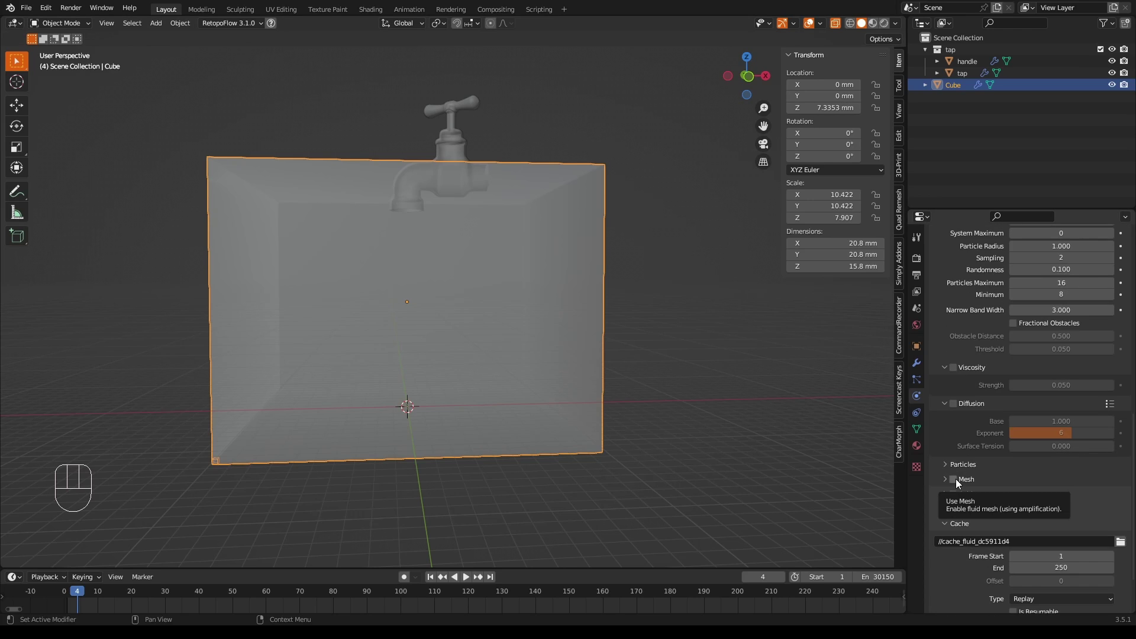
{"action": "left_click", "coordinate": [955, 478]}
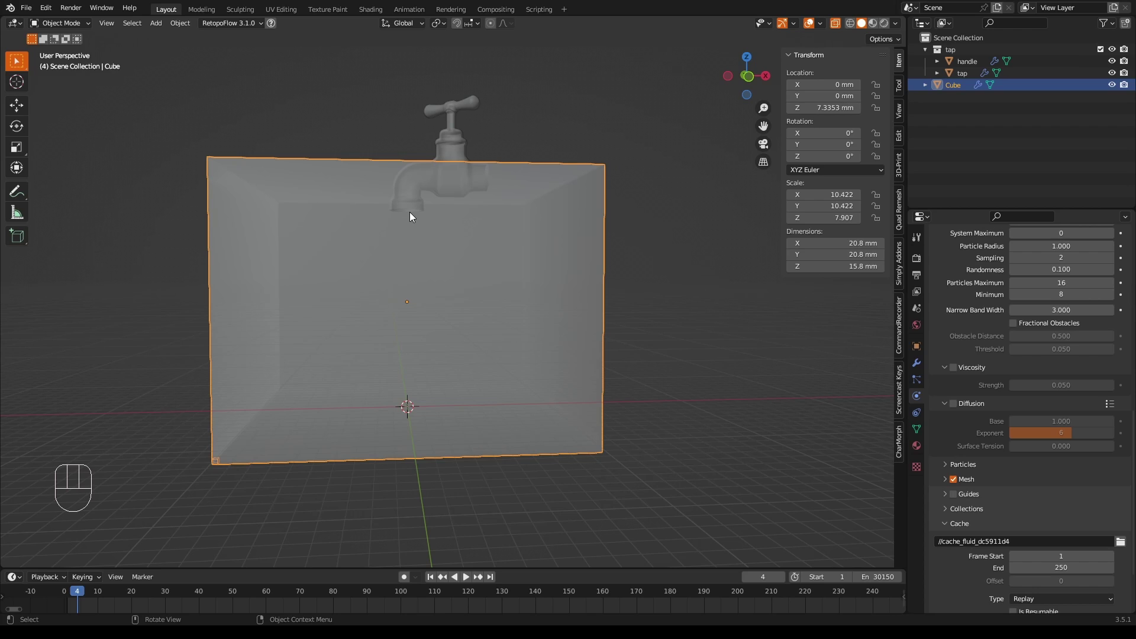
Turn off X-ray display and hide the domain cube in the viewport
{"action": "left_click", "coordinate": [835, 26]}
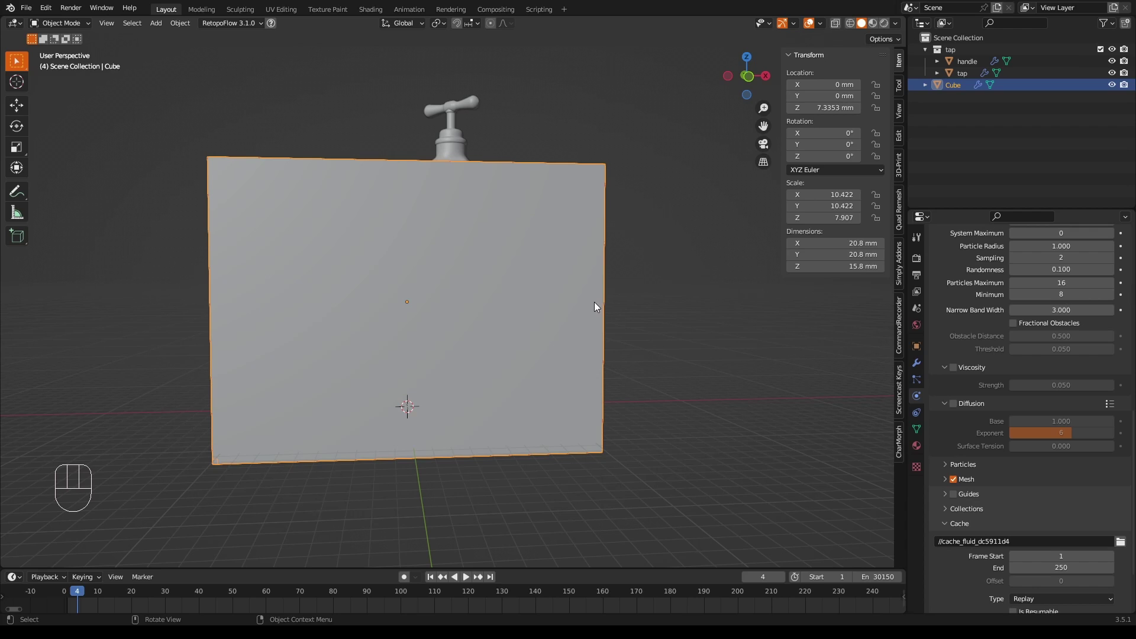
{"action": "left_click", "coordinate": [1112, 85]}
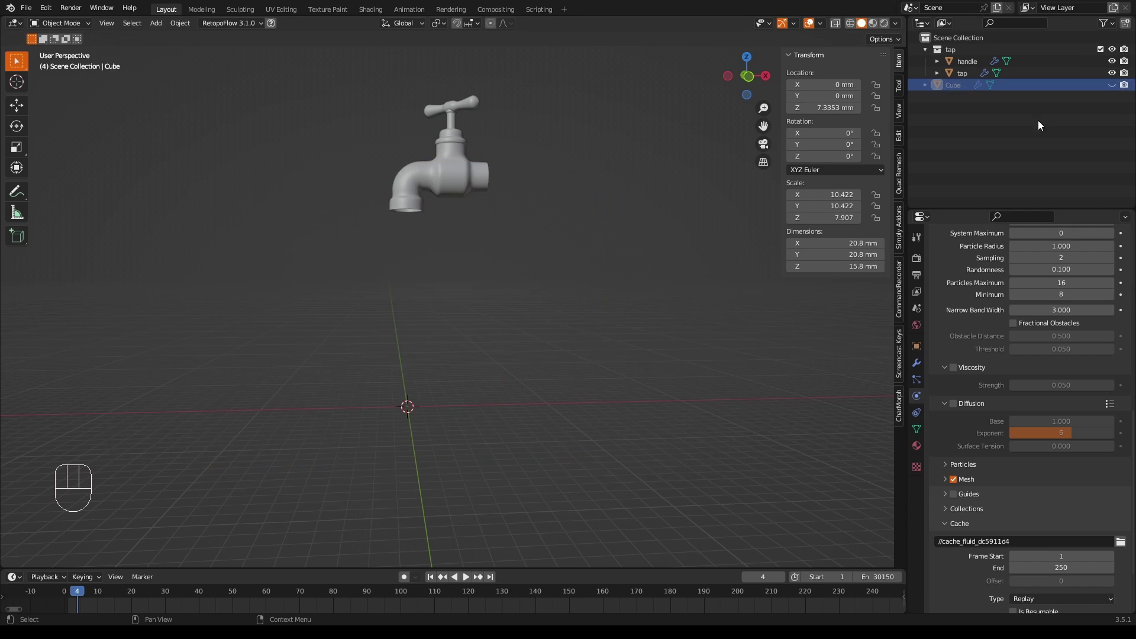
Add a UV sphere with a 1 mm radius at the world origin
{"action": "left_click", "coordinate": [159, 24]}
{"action": "mouse_move", "coordinate": [163, 37]}
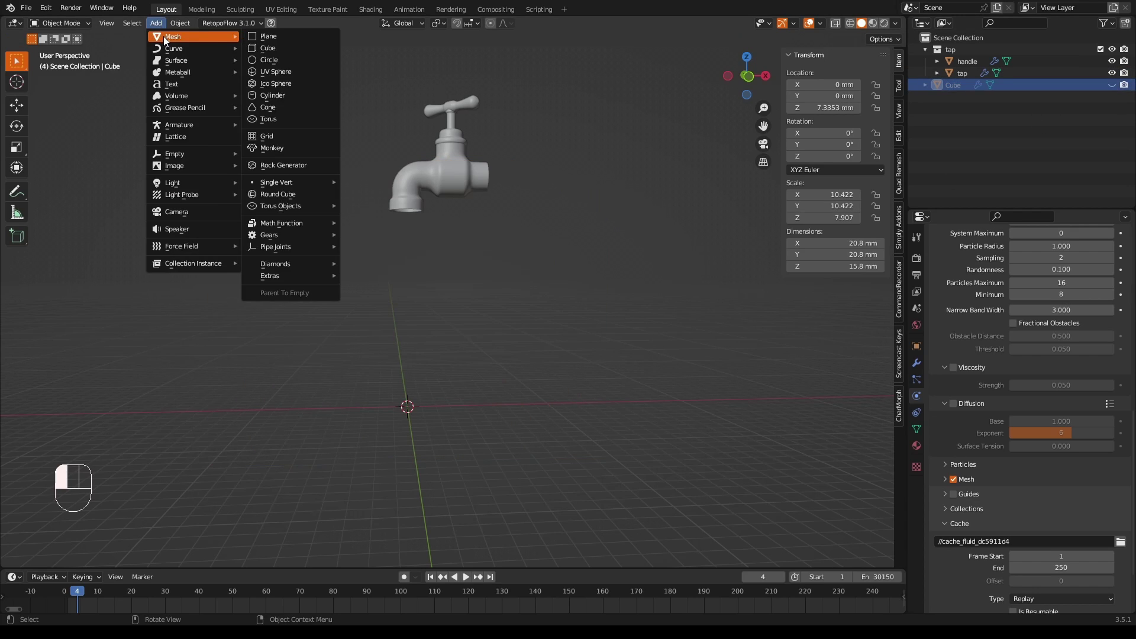
{"action": "left_click", "coordinate": [281, 69]}
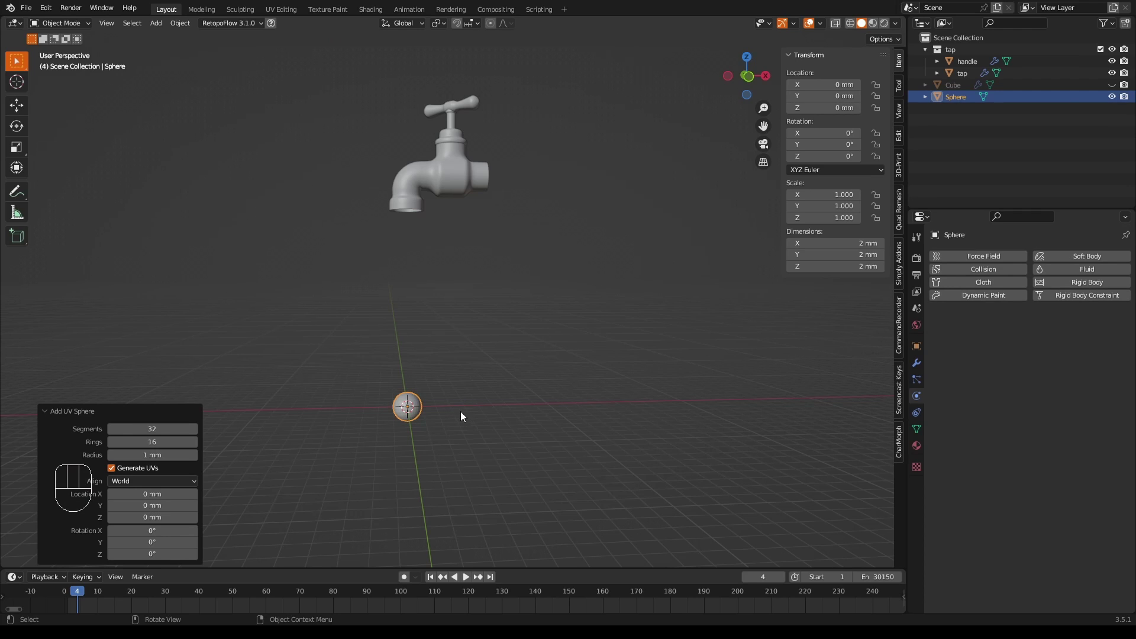
Move the sphere up along Z by about 14 mm so it sits in the tap's spout opening
{"action": "key", "text": "g"}
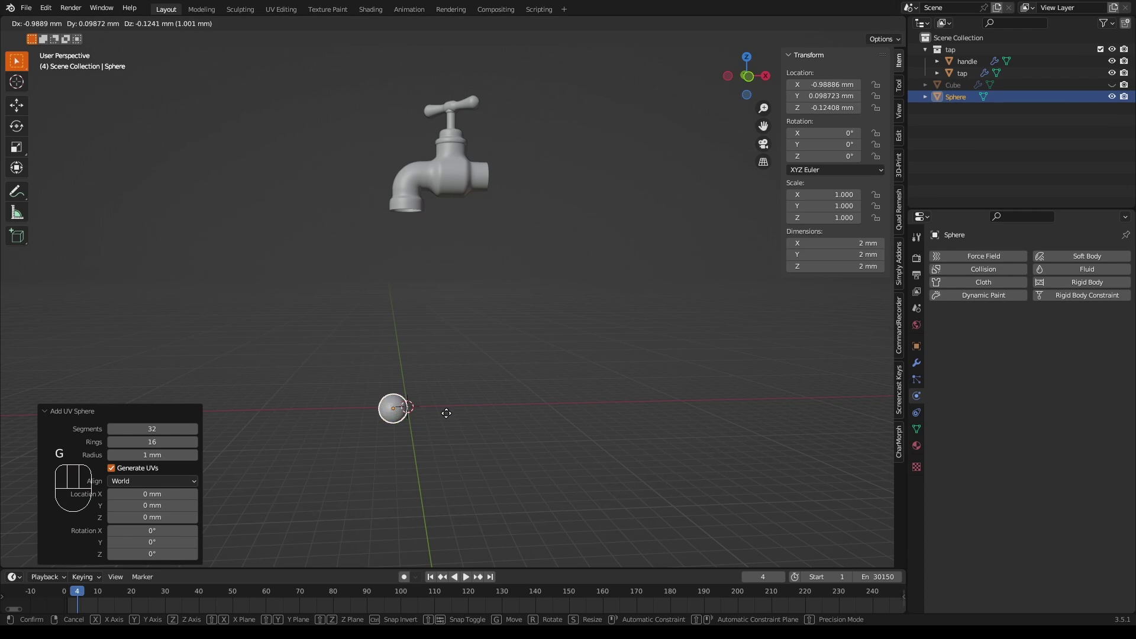
{"action": "key", "text": "z"}
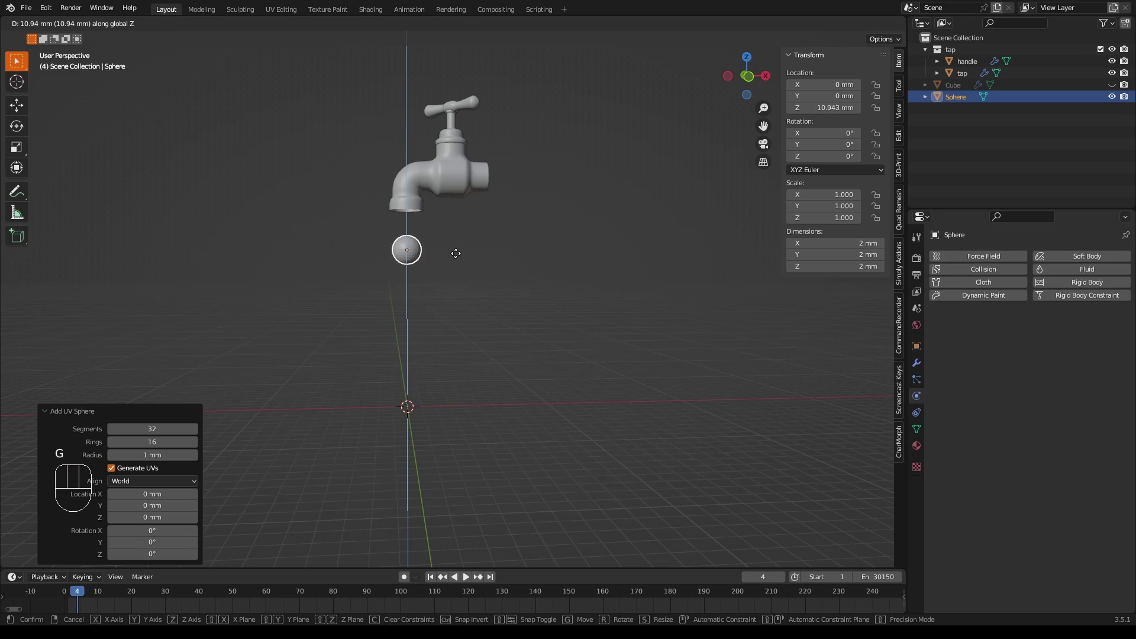
{"action": "left_click", "coordinate": [453, 211]}
{"action": "middle_click_drag", "start_coordinate": [453, 211], "coordinate": [495, 134]}
{"action": "scroll", "coordinate": [577, 280], "scroll_direction": "up", "scroll_amount": 4}
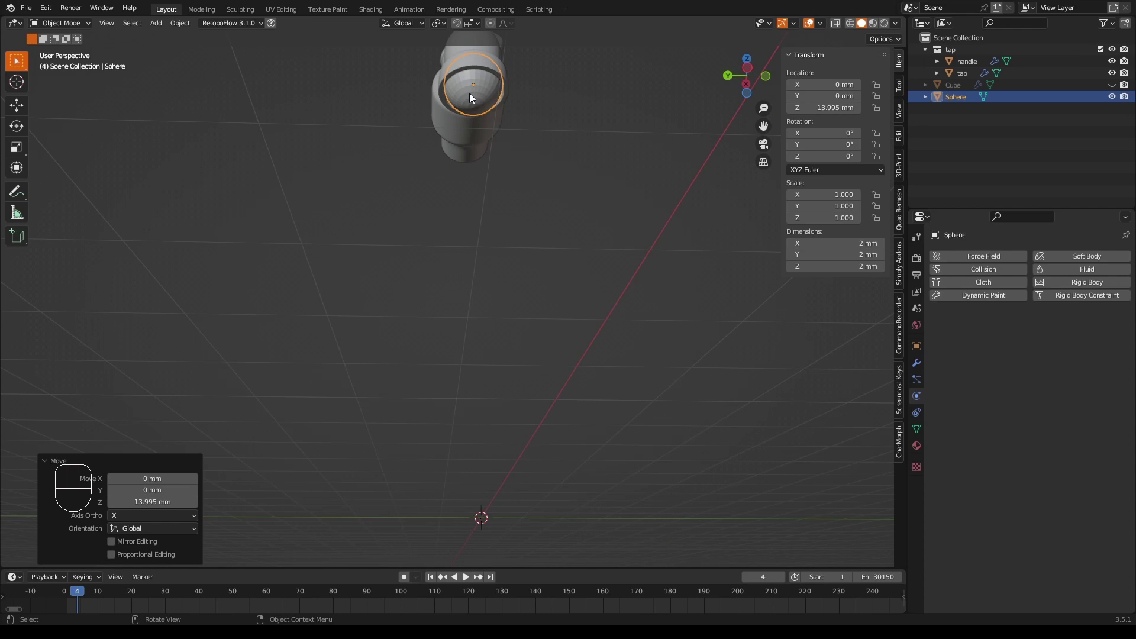
{"action": "middle_click_drag", "start_coordinate": [470, 93], "coordinate": [433, 261]}
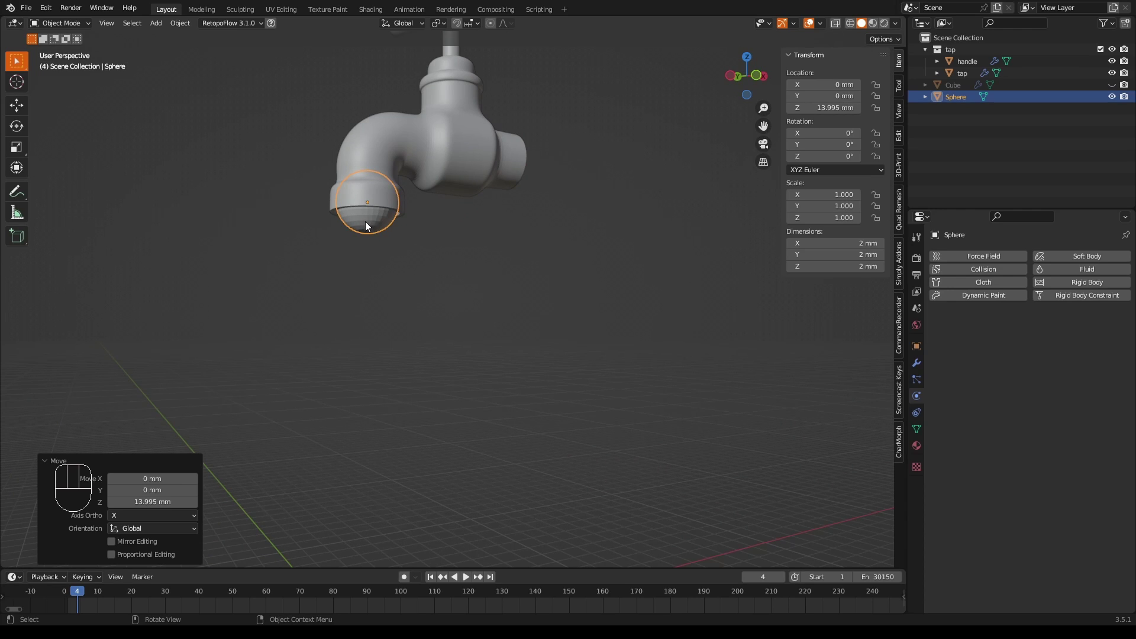
Rename the sphere as water
{"action": "double_click", "coordinate": [960, 96]}
{"action": "type", "text": "water"}
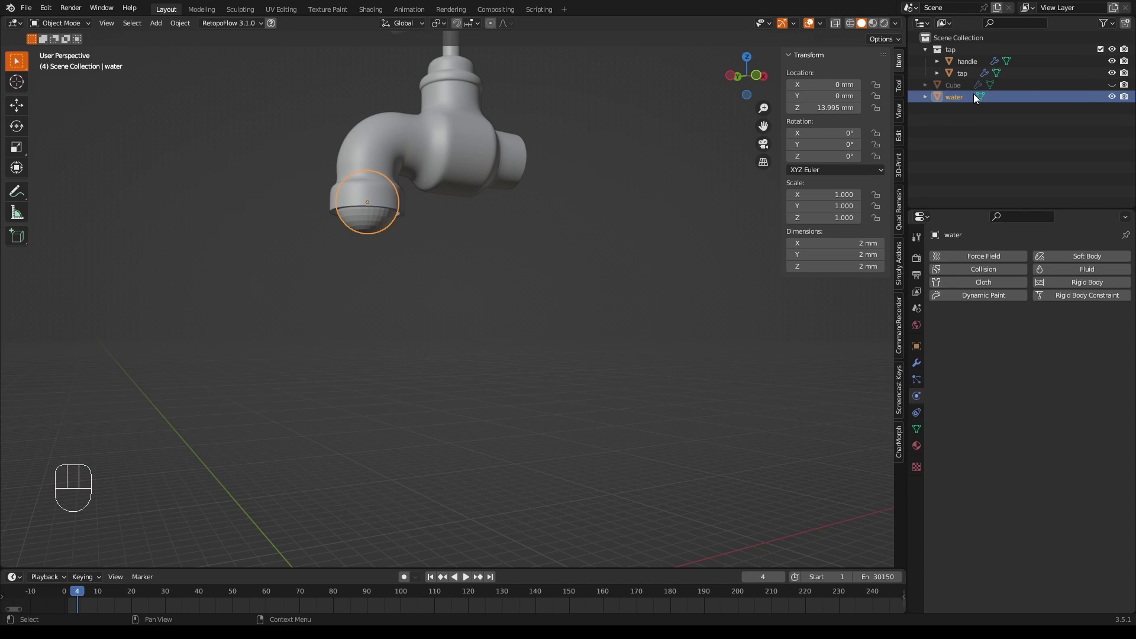
{"action": "key", "text": "Return"}
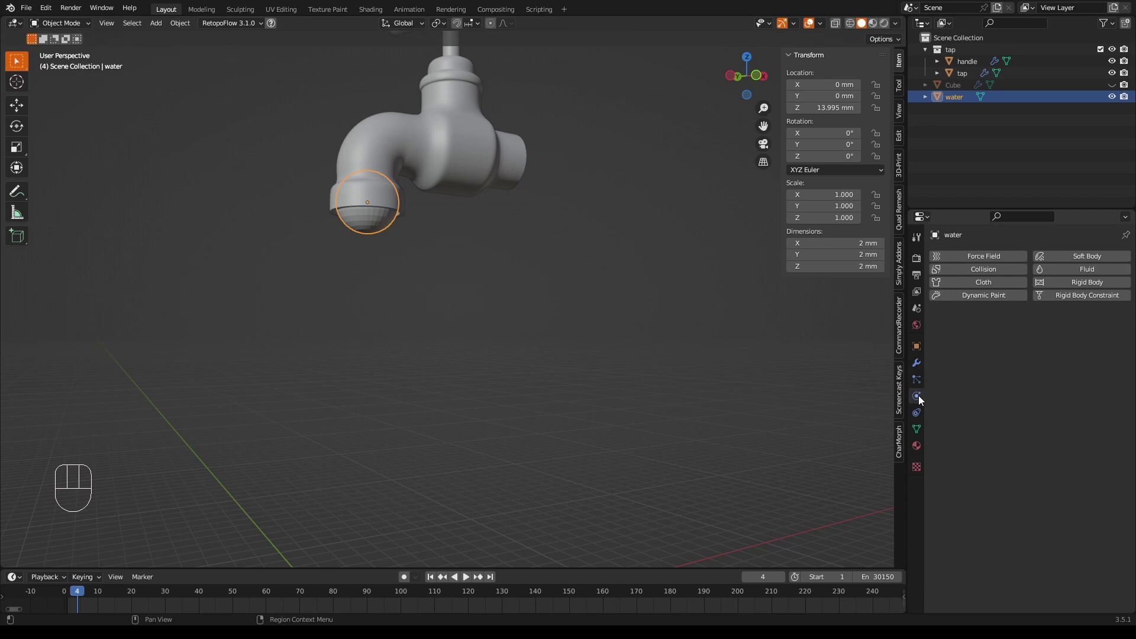
Give the water sphere Fluid physics of type Flow, with Liquid flow type and Inflow behavior
{"action": "left_click", "coordinate": [1077, 272]}
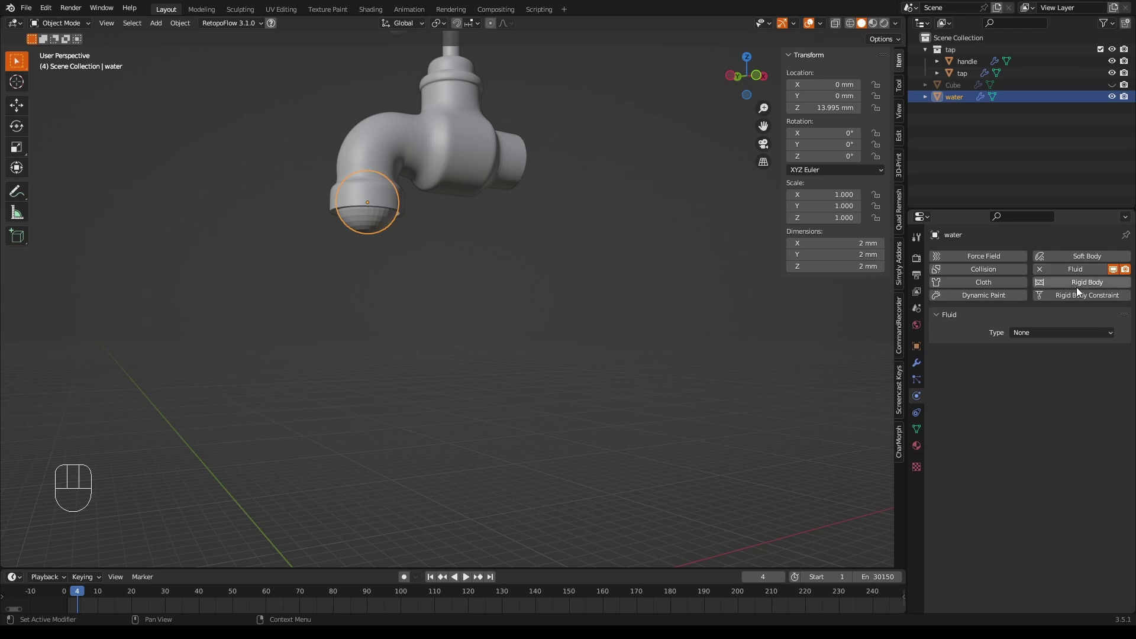
{"action": "left_click", "coordinate": [1110, 335]}
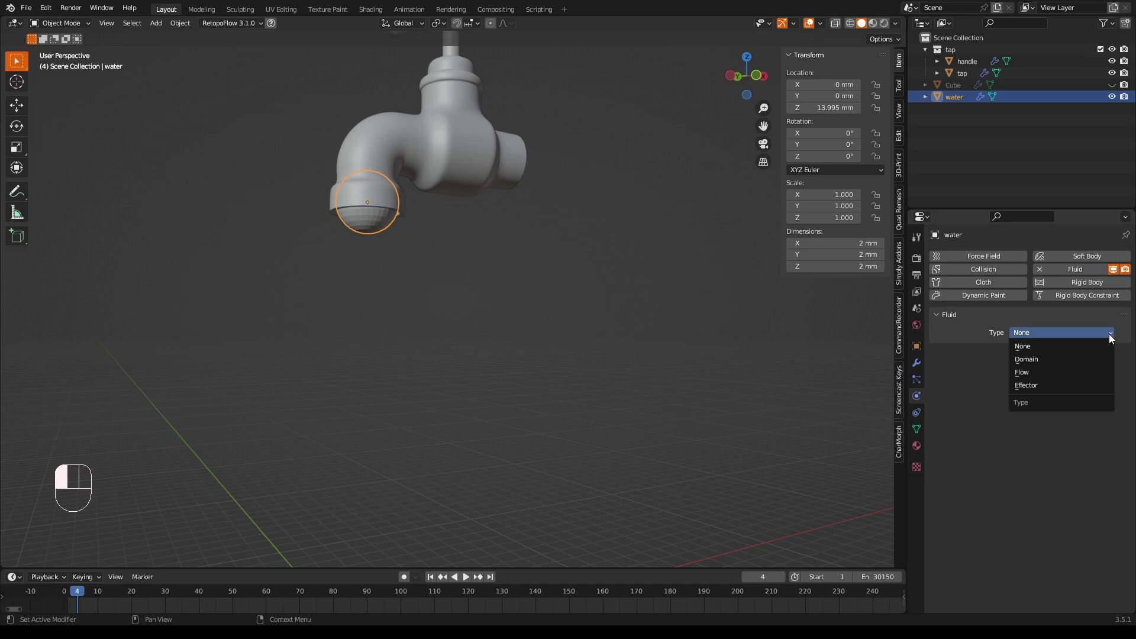
{"action": "left_click", "coordinate": [1046, 371]}
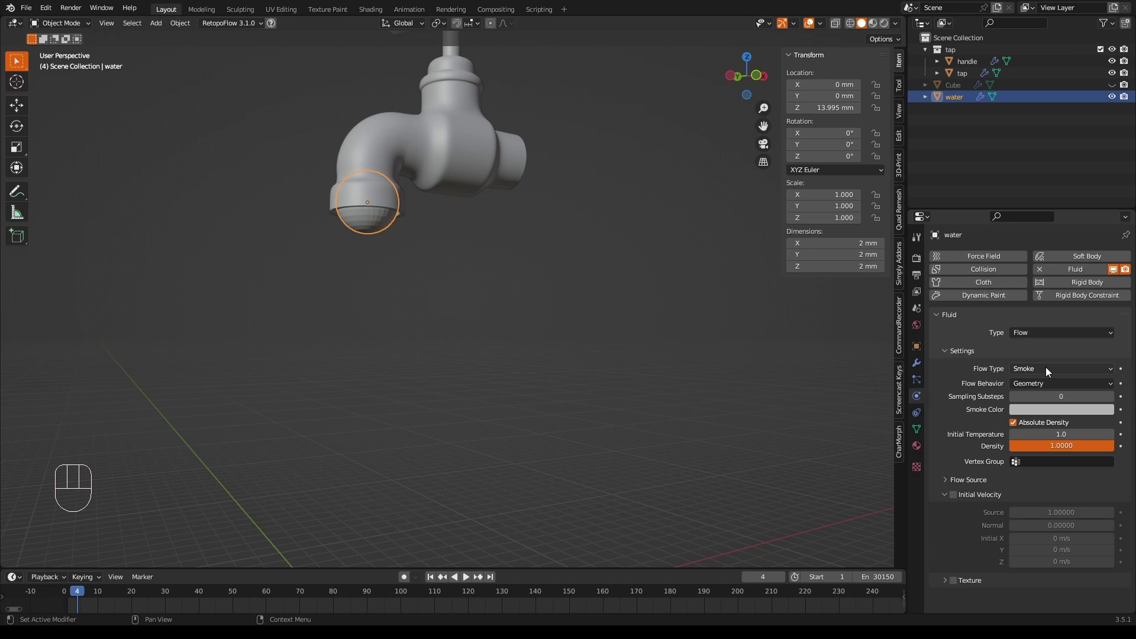
{"action": "left_click", "coordinate": [1041, 369]}
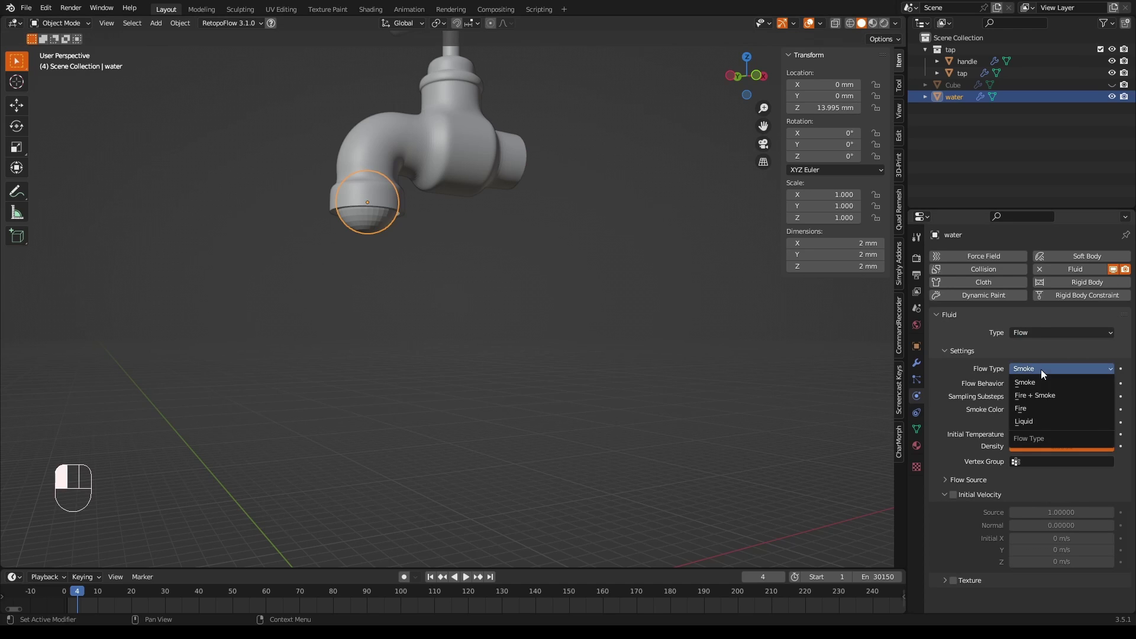
{"action": "left_click", "coordinate": [1038, 421]}
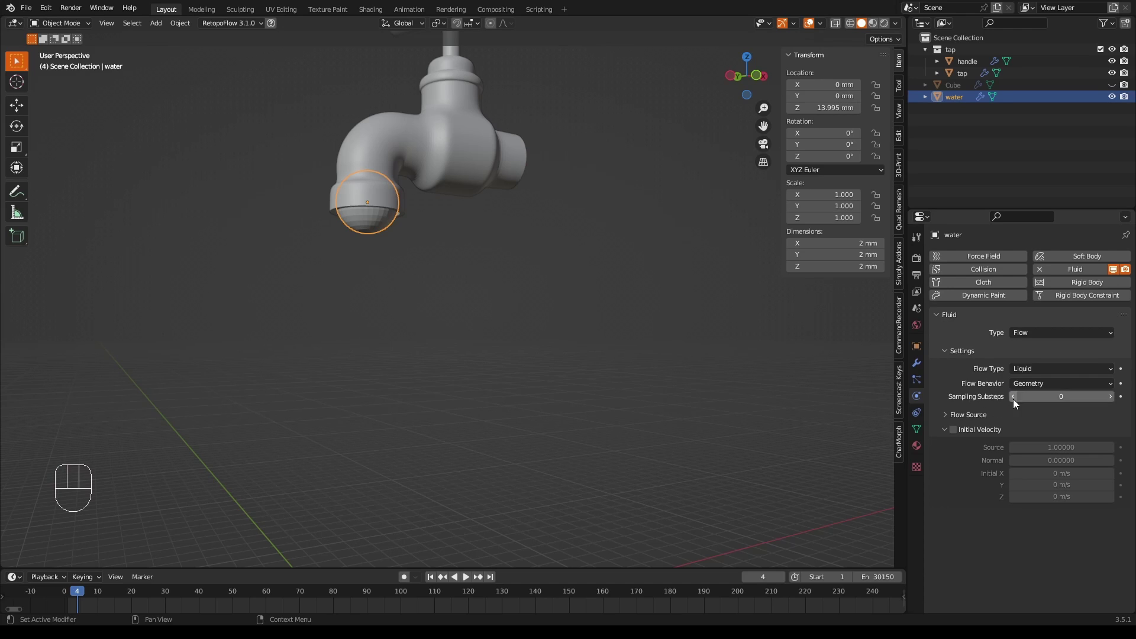
{"action": "left_click", "coordinate": [1049, 383]}
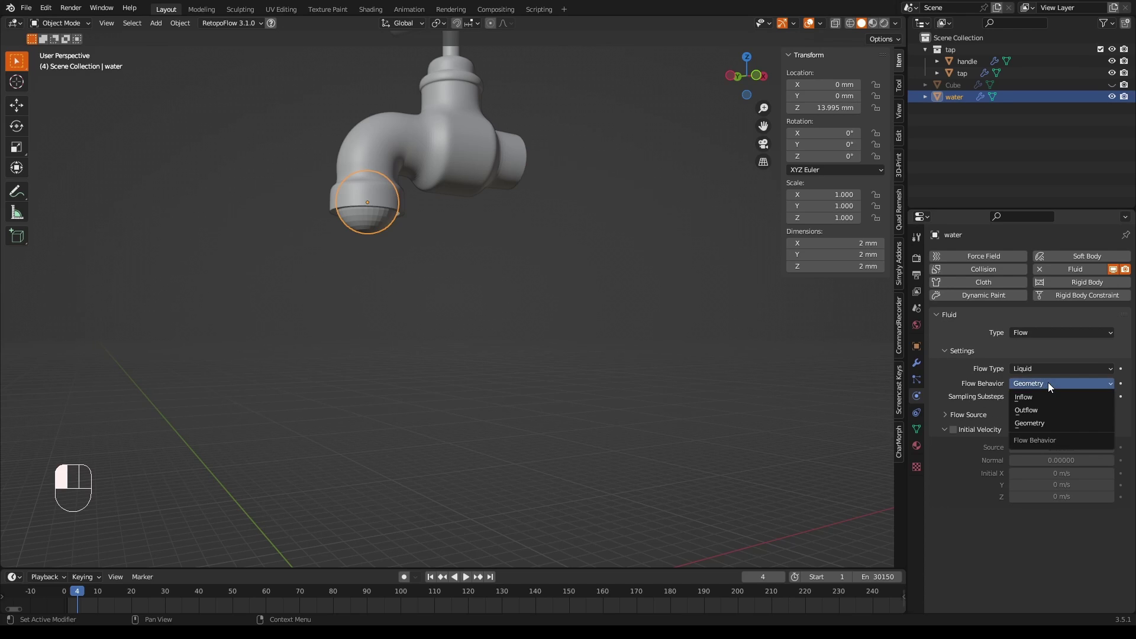
{"action": "left_click", "coordinate": [1045, 392]}
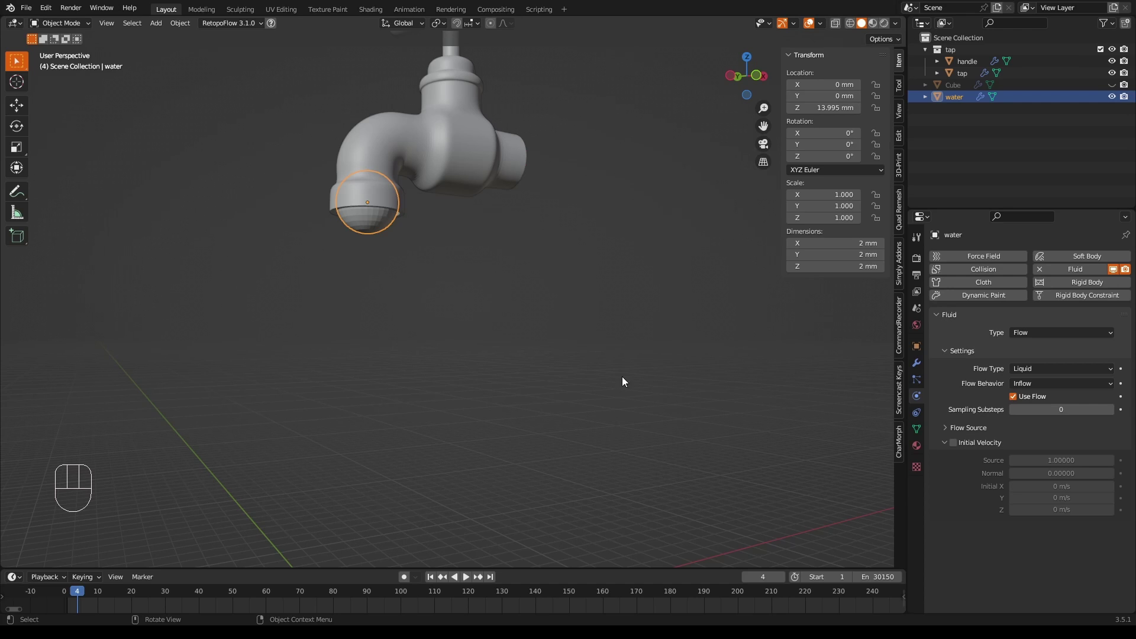
Unhide the domain cube and play the liquid simulation from frame 1, stopping it once the water has spread on the floor
{"action": "left_click", "coordinate": [1112, 84]}
{"action": "scroll", "coordinate": [592, 345], "scroll_direction": "down", "scroll_amount": 4}
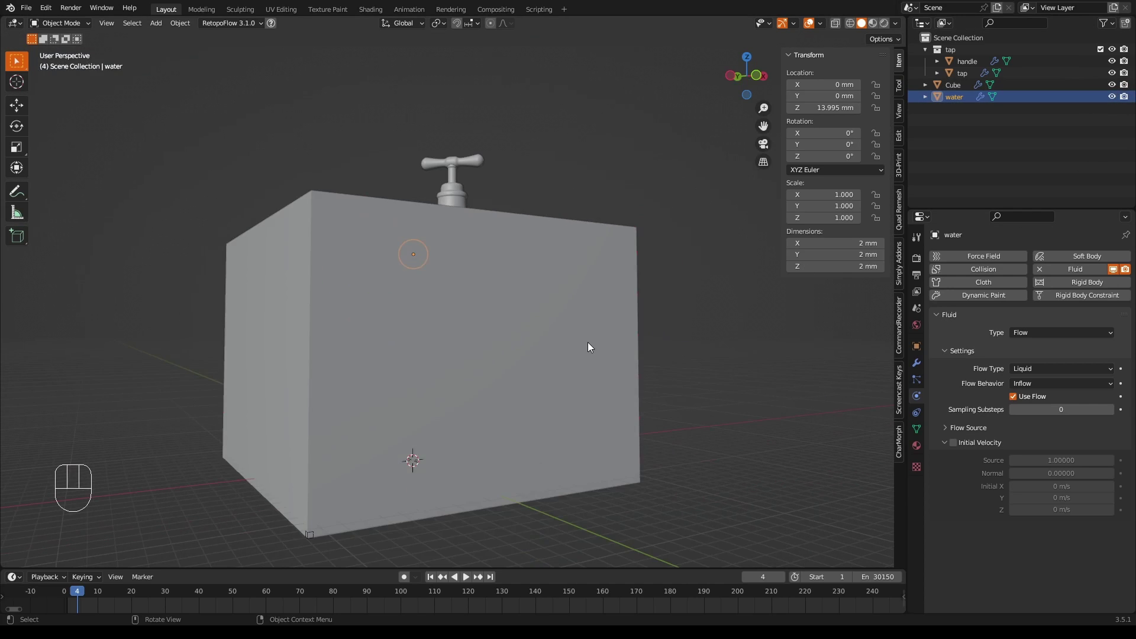
{"action": "key", "text": "shift+Left"}
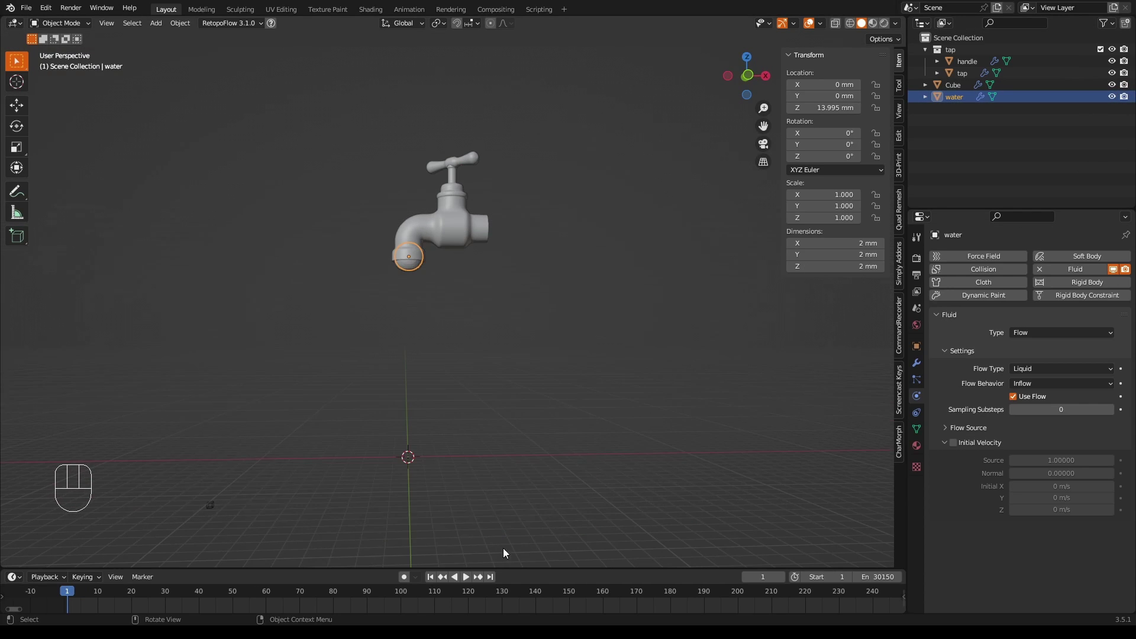
{"action": "left_click", "coordinate": [465, 576]}
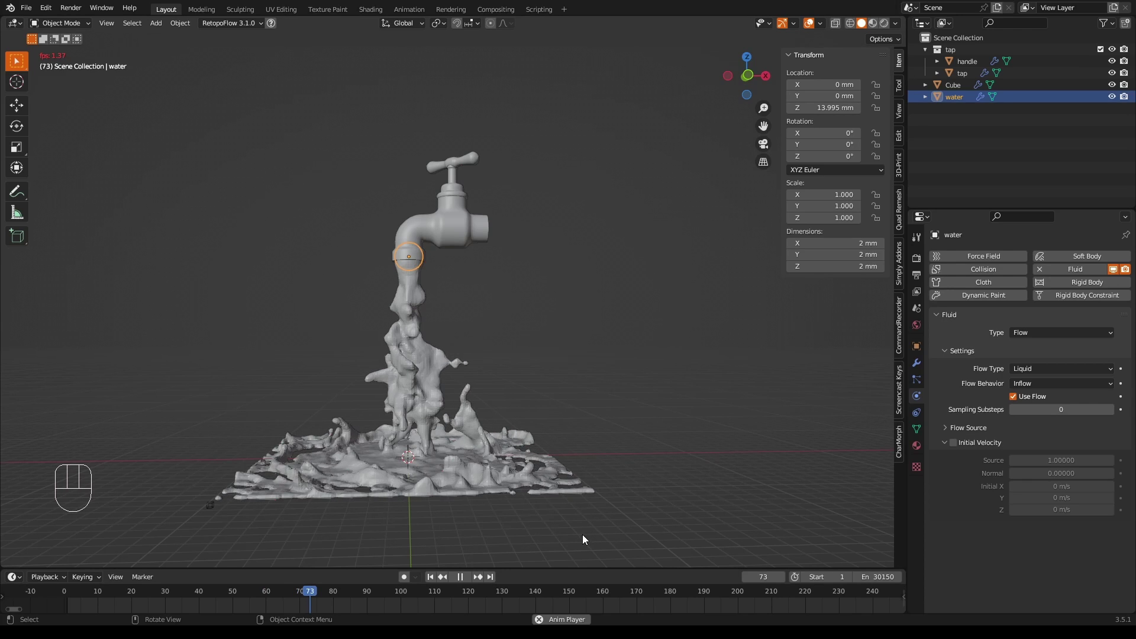
{"action": "key", "text": "Escape"}
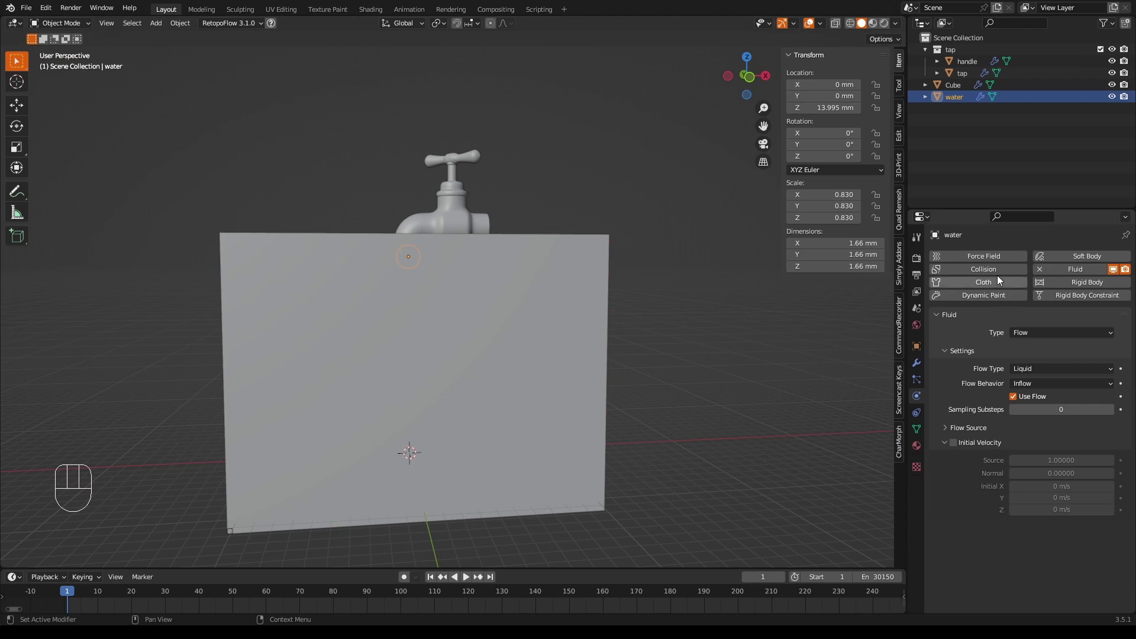
Raise the domain cube's Resolution Divisions to 81
{"action": "left_click", "coordinate": [967, 86]}
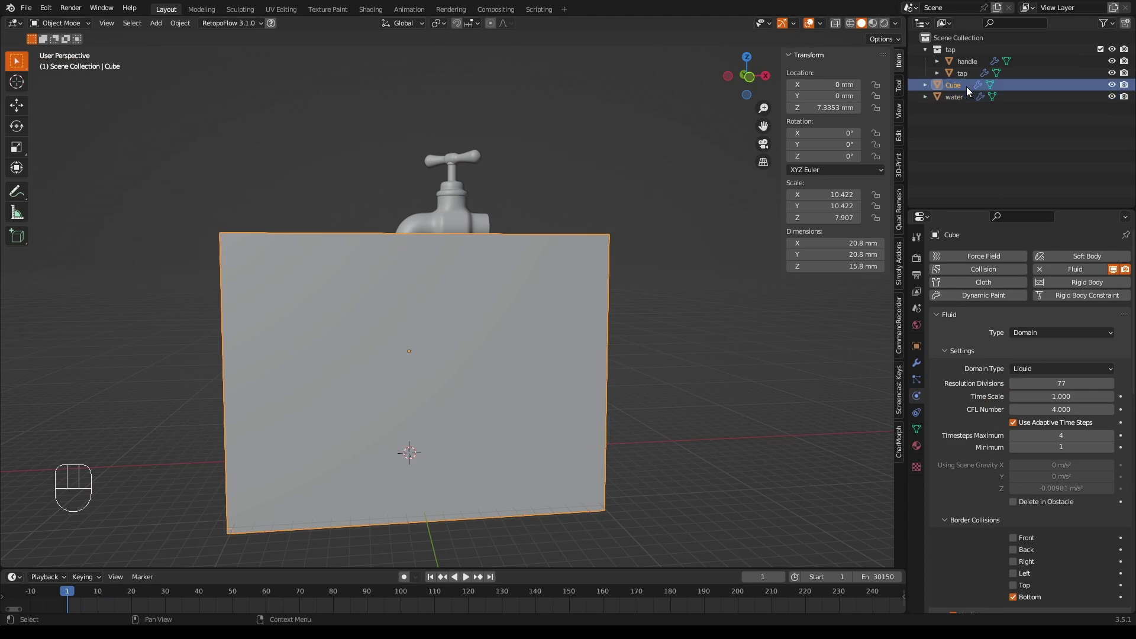
{"action": "left_click", "coordinate": [1111, 384]}
{"action": "left_click", "coordinate": [1111, 384]}
{"action": "left_click", "coordinate": [1110, 385]}
{"action": "left_click", "coordinate": [1111, 385]}
Play the simulation at the higher resolution, stop it, and go back to frame 59 to inspect the splash
{"action": "left_click", "coordinate": [467, 577]}
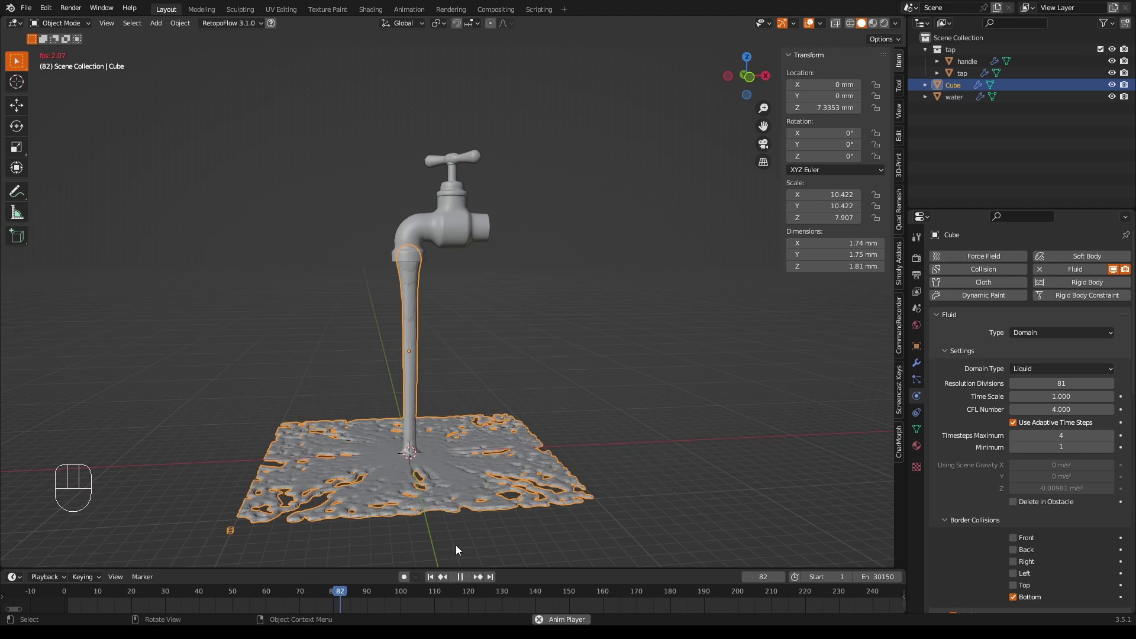
{"action": "left_click", "coordinate": [459, 576]}
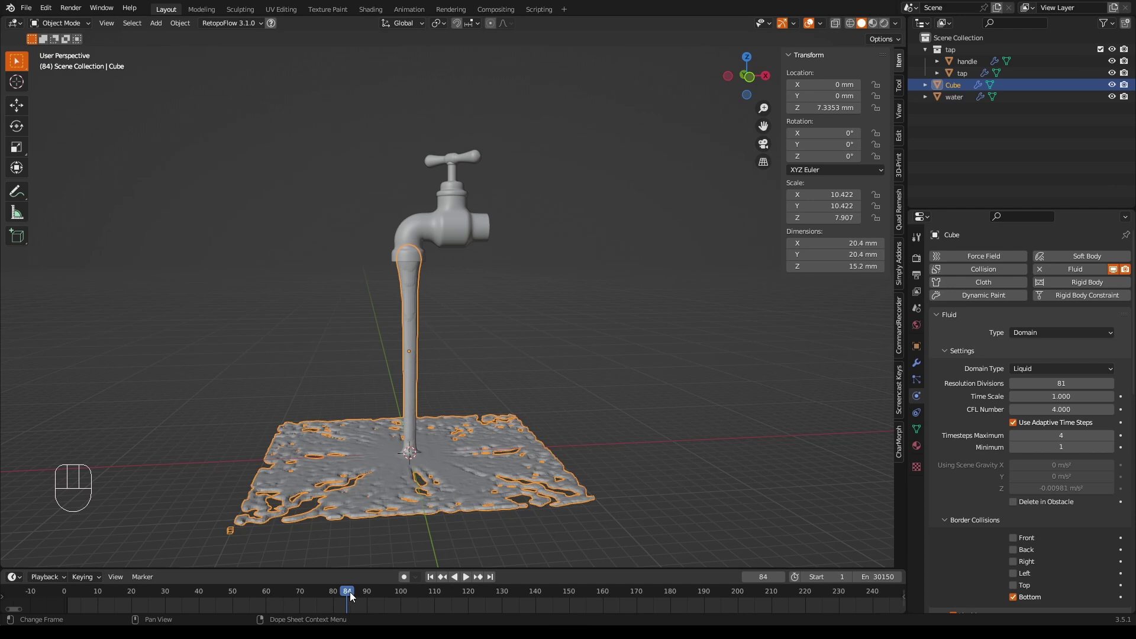
{"action": "left_click_drag", "start_coordinate": [350, 592], "coordinate": [261, 581]}
{"action": "middle_click_drag", "start_coordinate": [852, 402], "coordinate": [886, 393]}
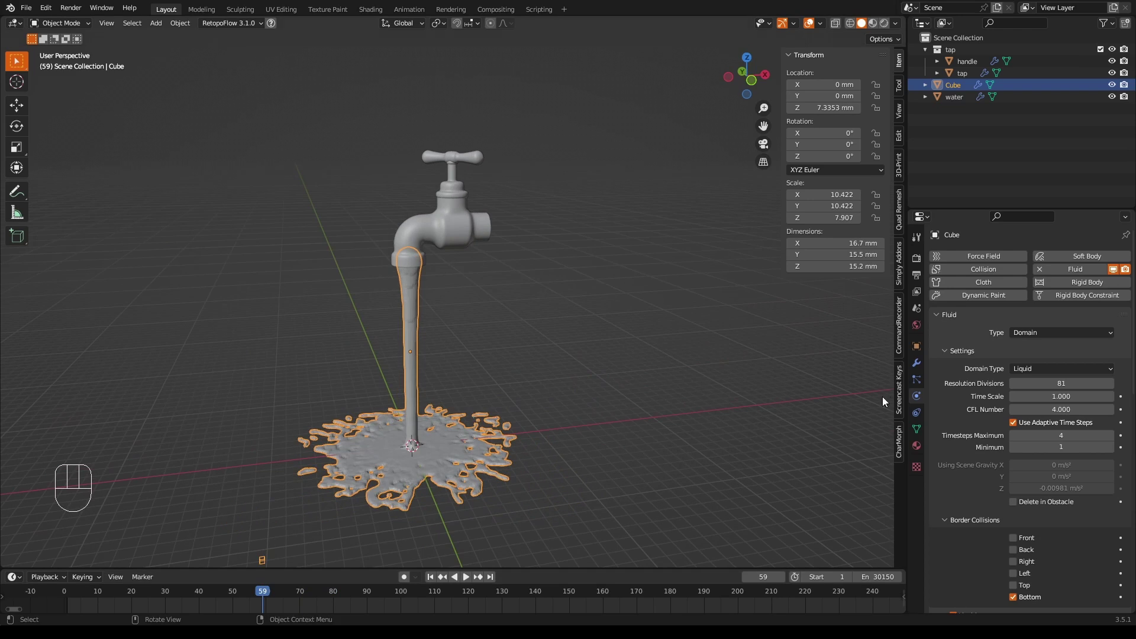
Enable Viscosity on the liquid domain cube and set its strength to 0.000
{"action": "left_click", "coordinate": [947, 84]}
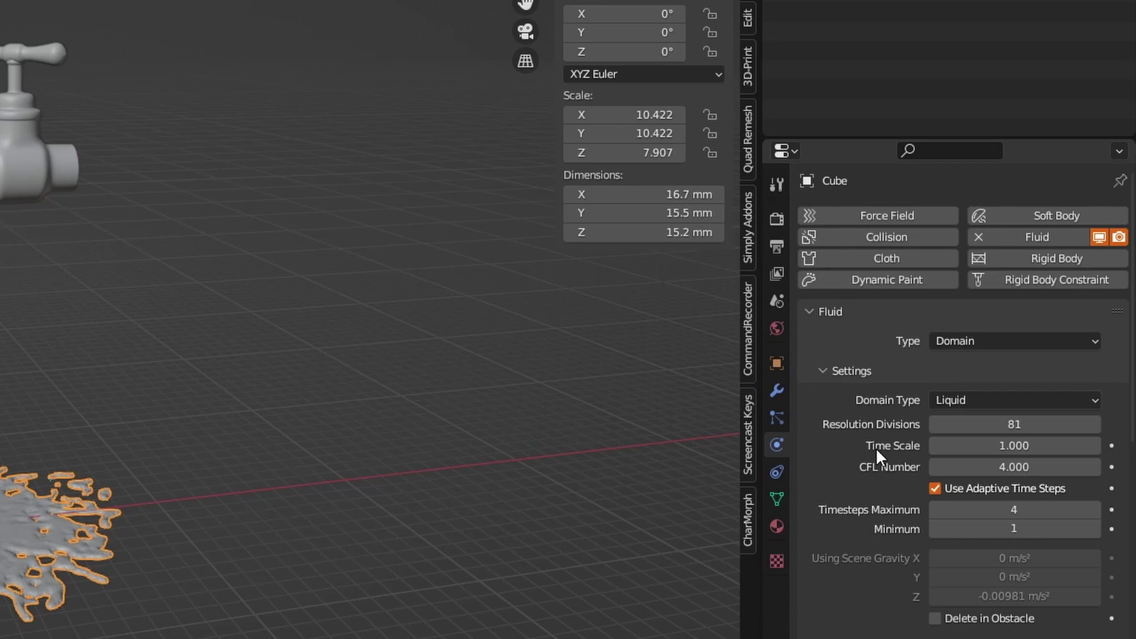
{"action": "scroll", "coordinate": [979, 403], "scroll_direction": "down", "scroll_amount": 6}
{"action": "scroll", "coordinate": [876, 447], "scroll_direction": "down", "scroll_amount": 10}
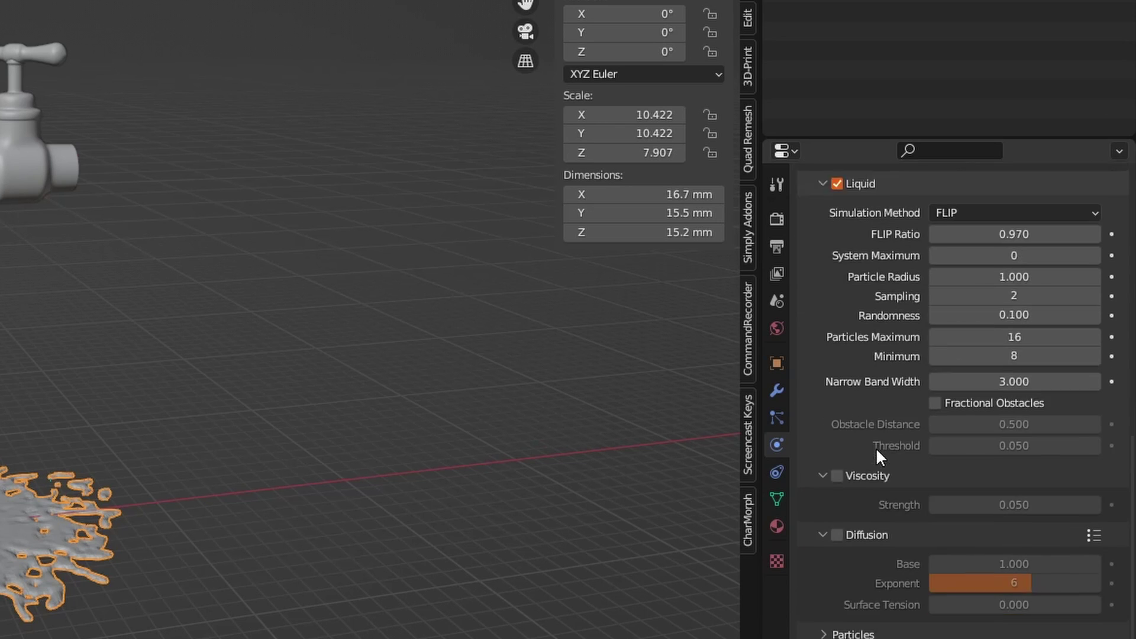
{"action": "left_click", "coordinate": [839, 437]}
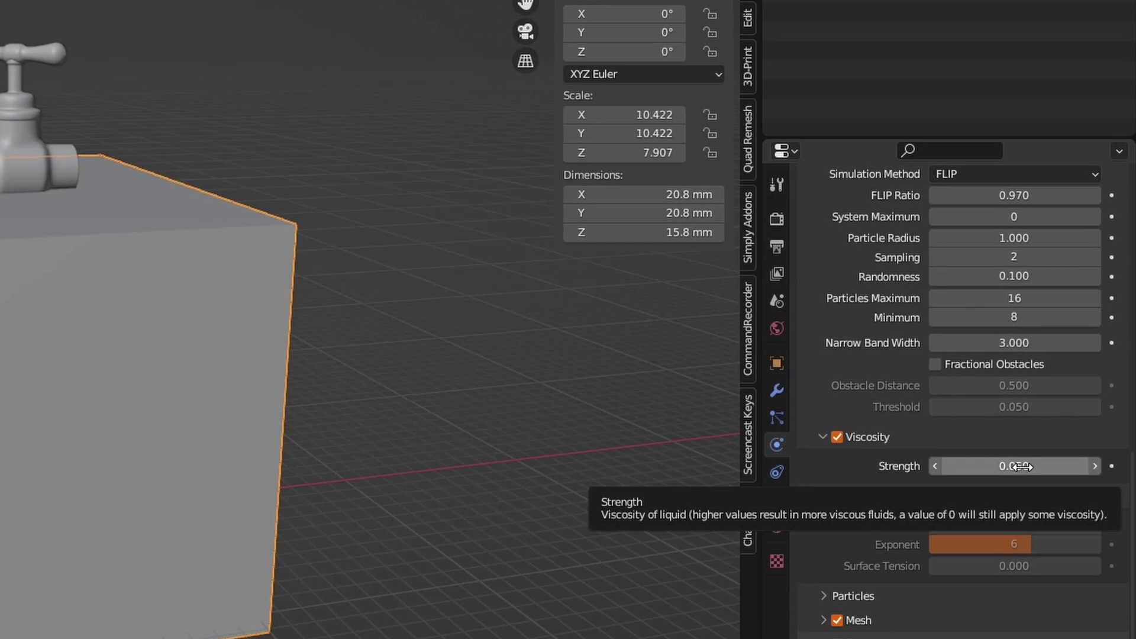
{"action": "left_click", "coordinate": [1017, 466]}
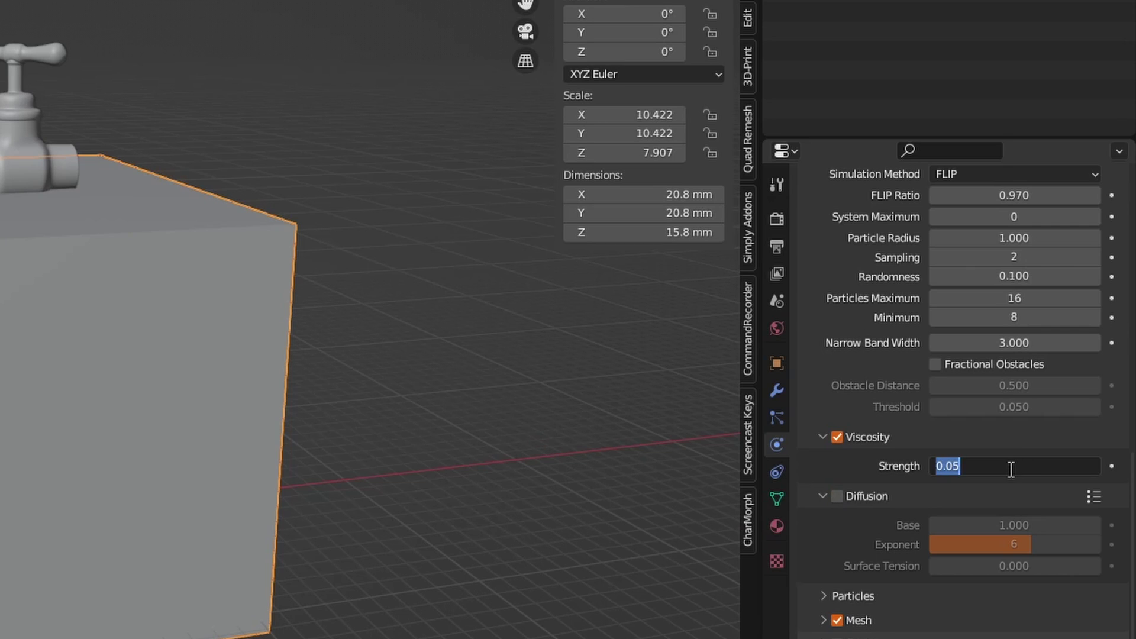
{"action": "key", "text": "BackSpace"}
{"action": "type", "text": "0.000"}
{"action": "key", "text": "Return"}
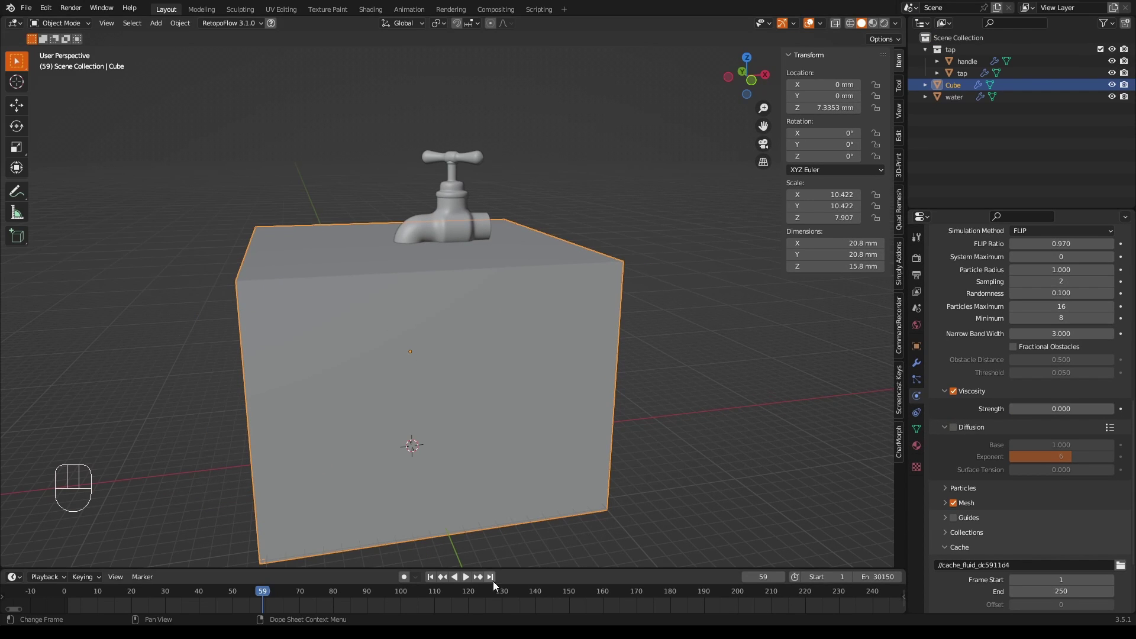
Replay the simulation from frame 1 to check the viscous water stream and puddle
{"action": "left_click", "coordinate": [430, 578]}
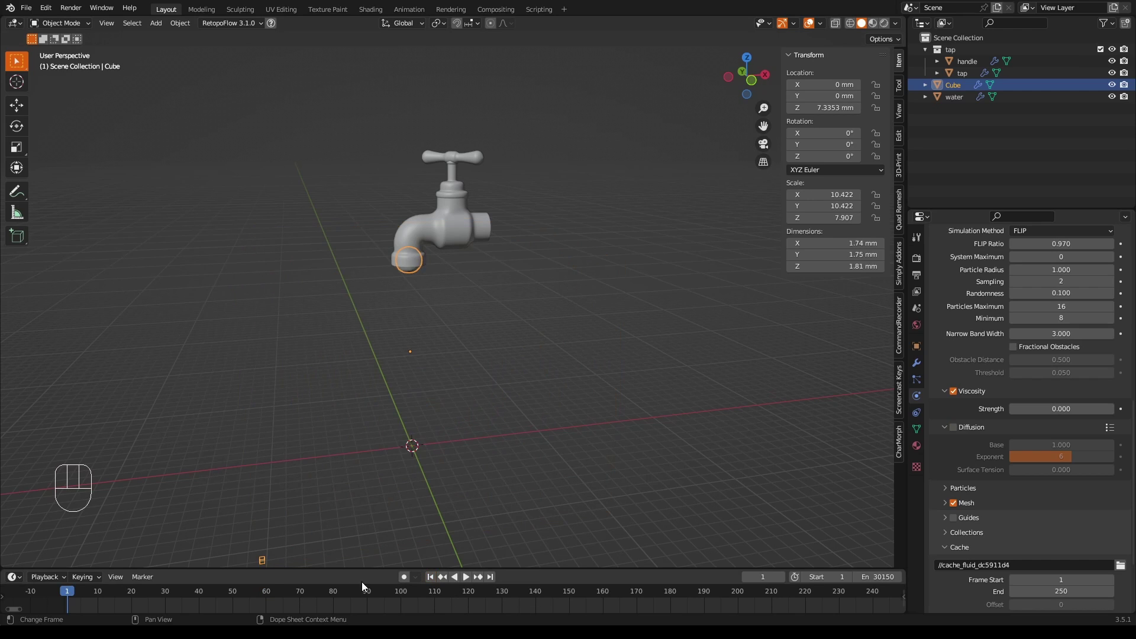
{"action": "left_click", "coordinate": [466, 577]}
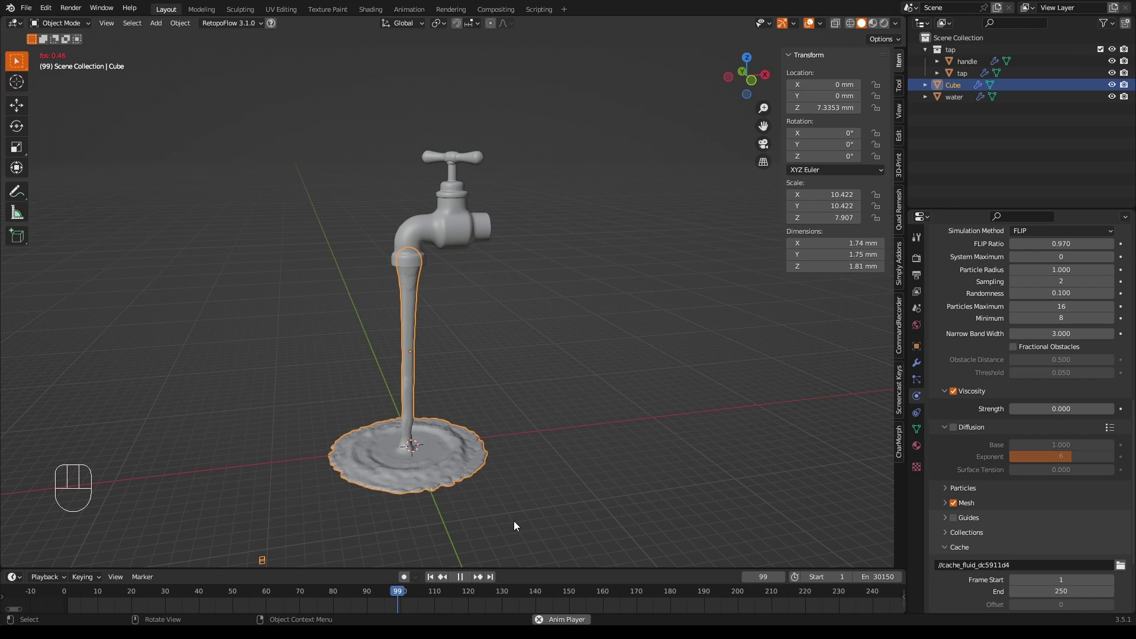
{"action": "key", "text": "Escape"}
{"action": "middle_click_drag", "start_coordinate": [513, 521], "coordinate": [470, 478]}
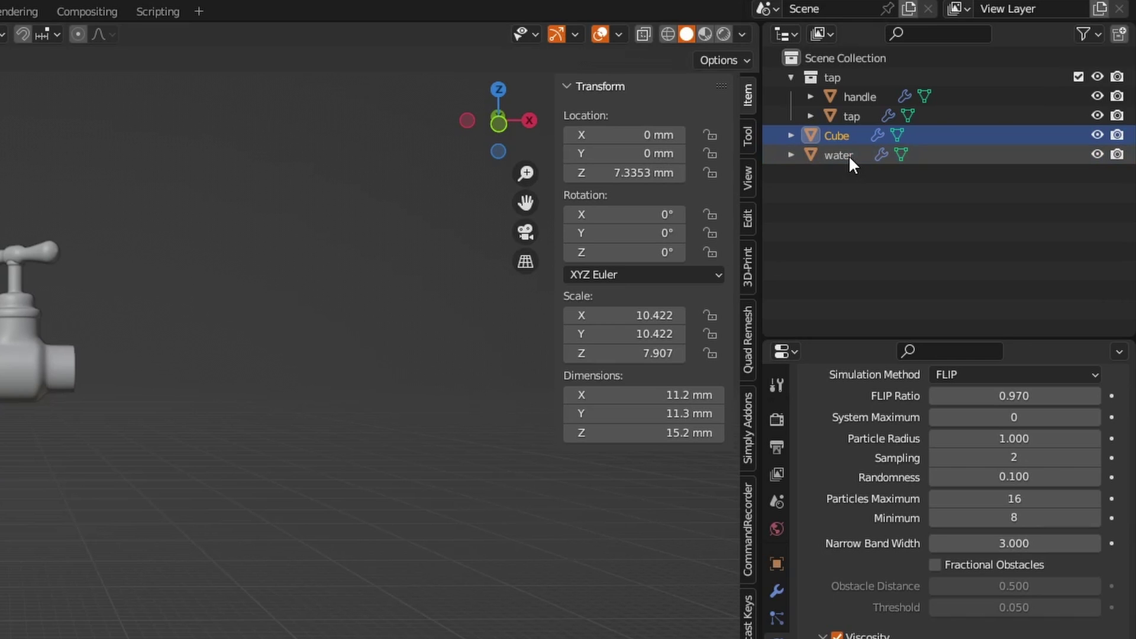
Enable Initial Velocity on the water inflow sphere and set its initial Z velocity to -0.001 m/s
{"action": "left_click", "coordinate": [848, 155]}
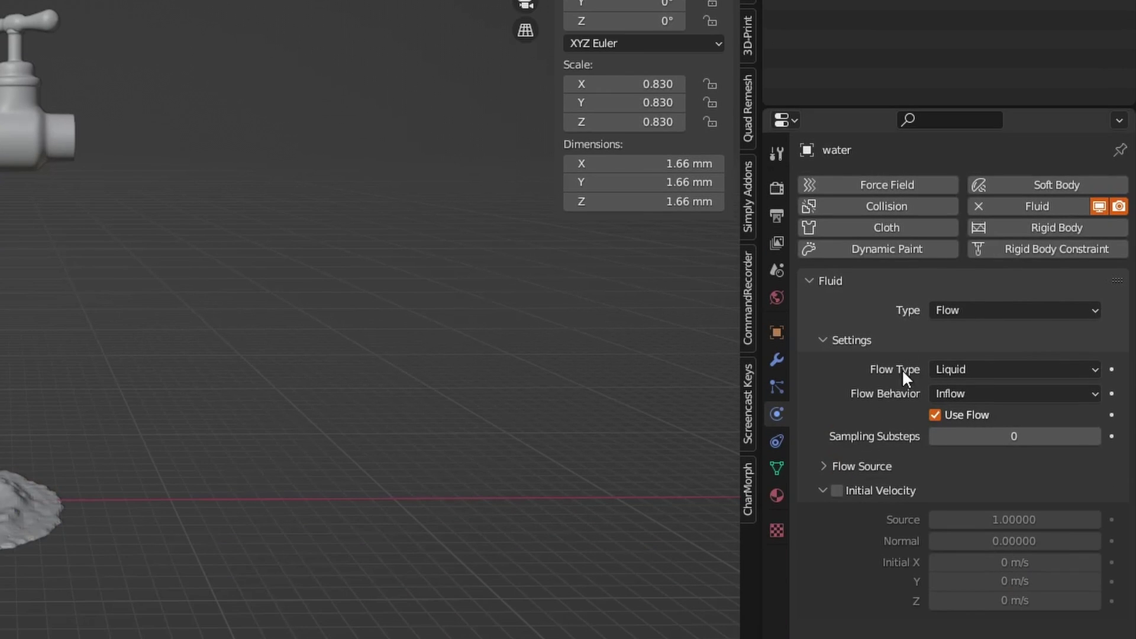
{"action": "left_click", "coordinate": [837, 491]}
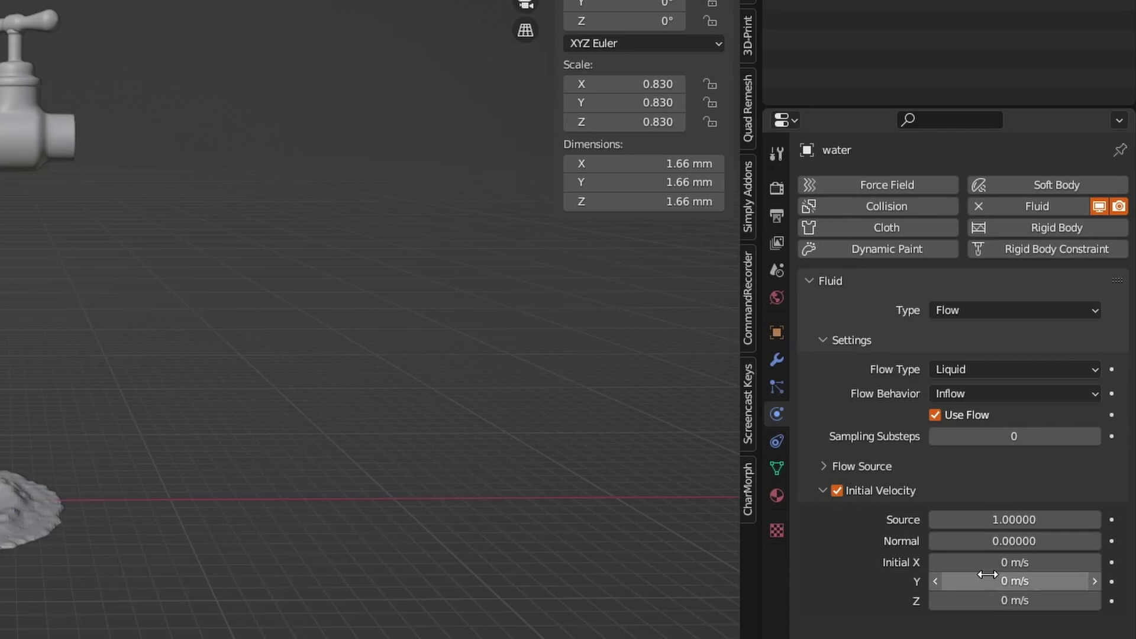
{"action": "left_click", "coordinate": [981, 605]}
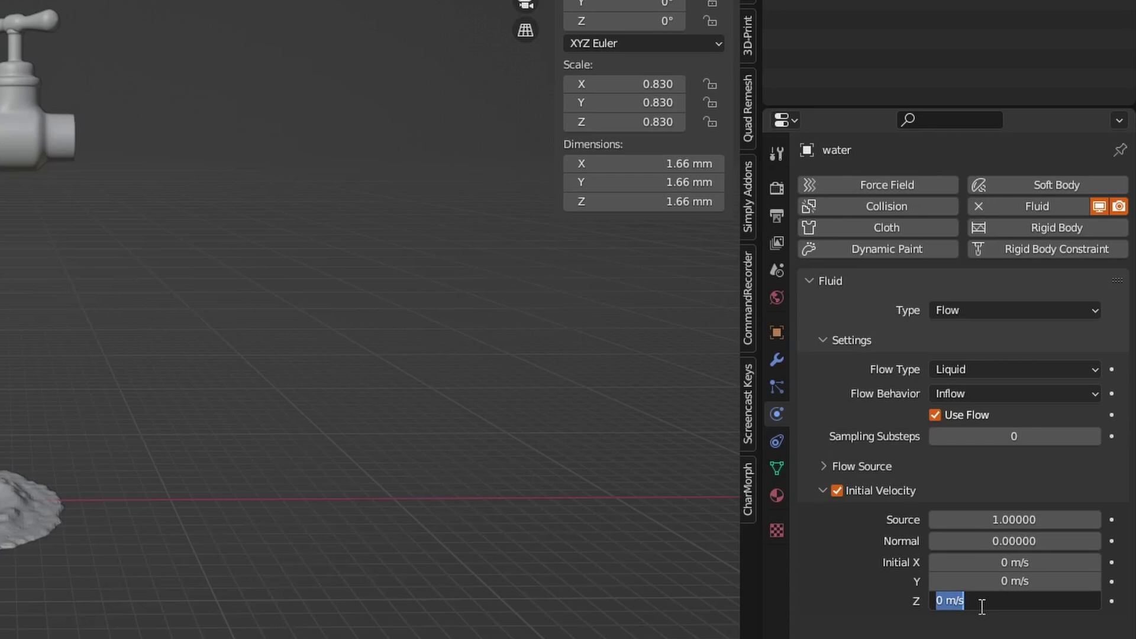
{"action": "key", "text": "BackSpace"}
{"action": "type", "text": "-0.001"}
{"action": "left_click", "coordinate": [1012, 561]}
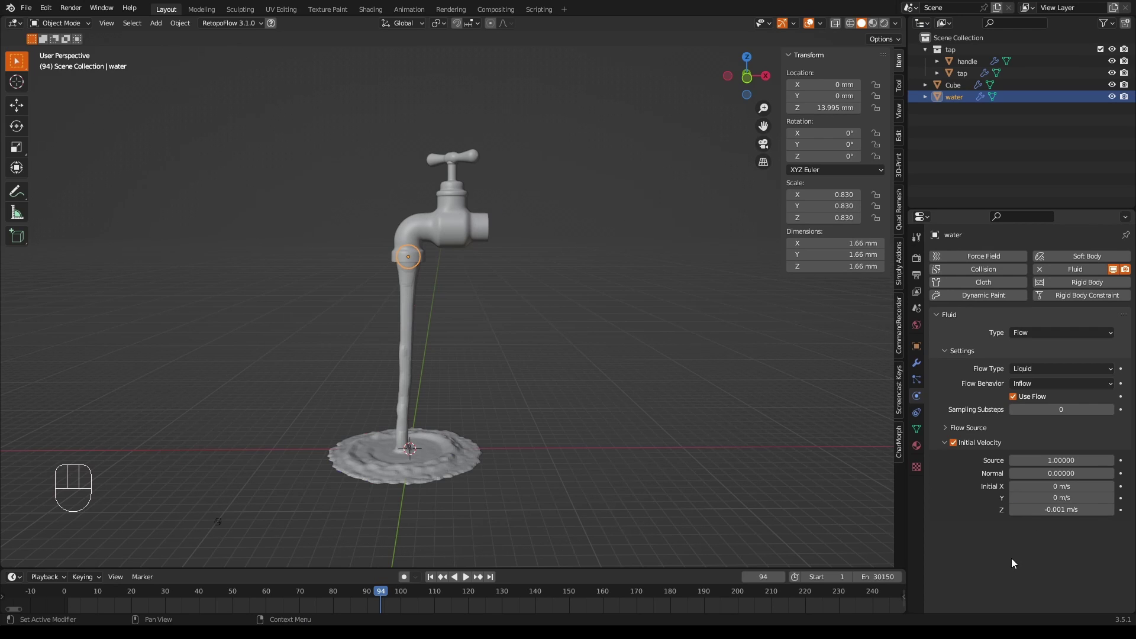
Play the water simulation, stop it, and check the stream under the tap from the front and side
{"action": "left_click", "coordinate": [481, 575]}
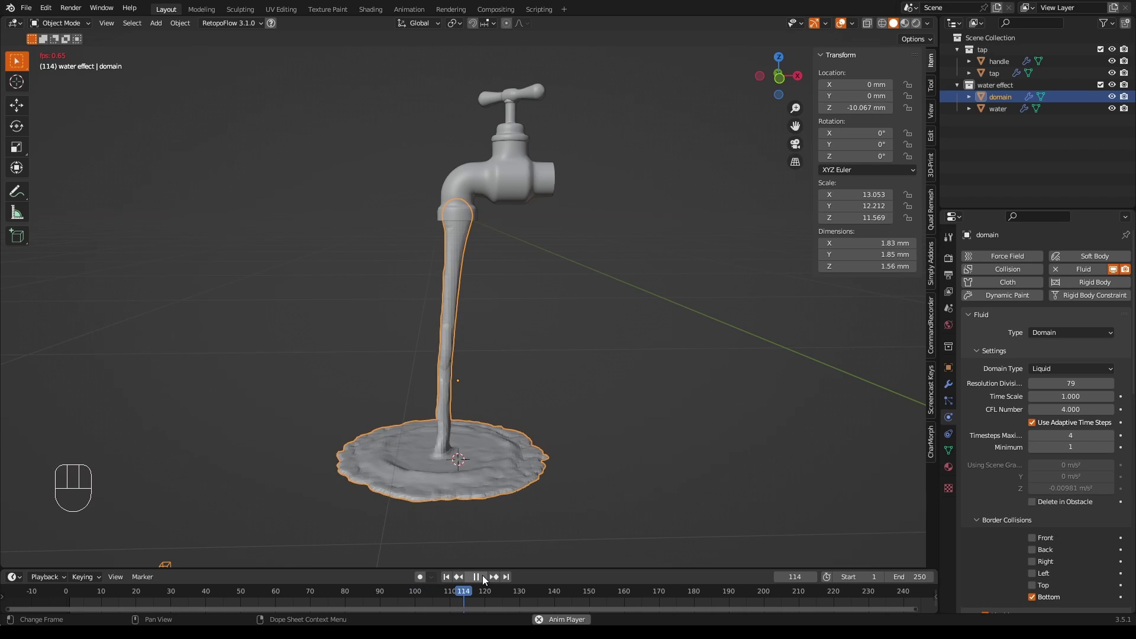
{"action": "left_click", "coordinate": [482, 575]}
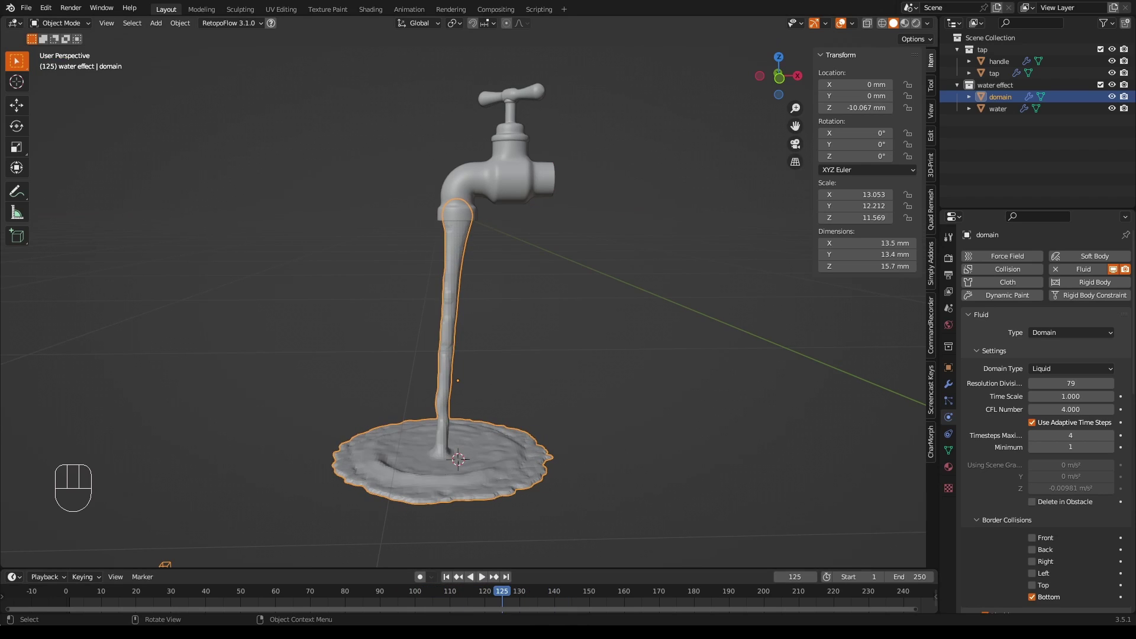
{"action": "left_click", "coordinate": [780, 78]}
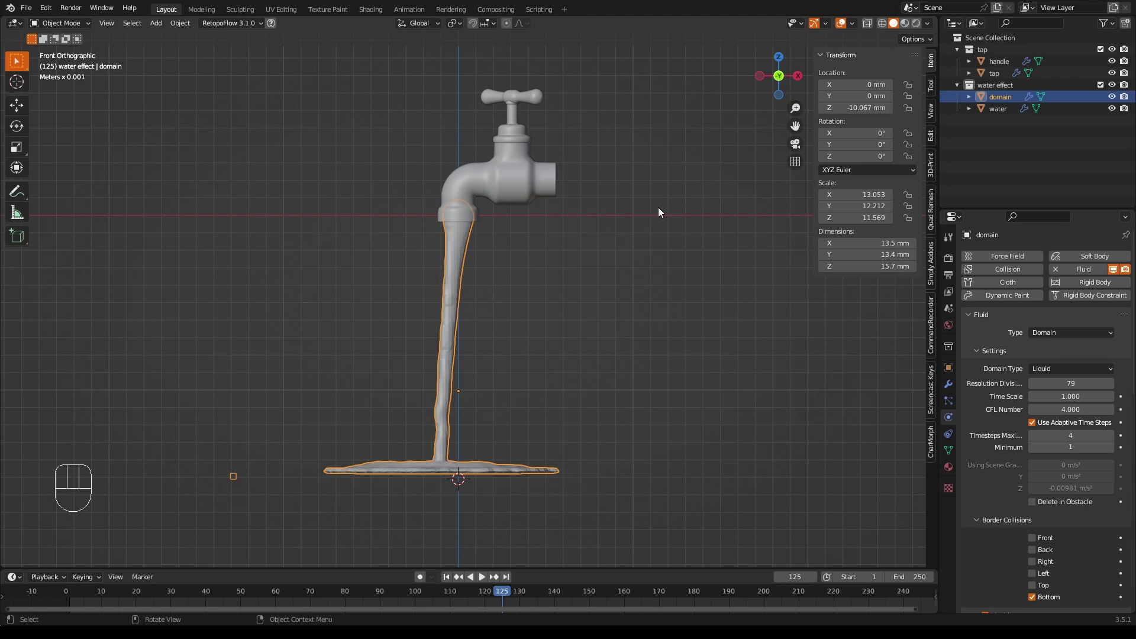
{"action": "left_click", "coordinate": [798, 76]}
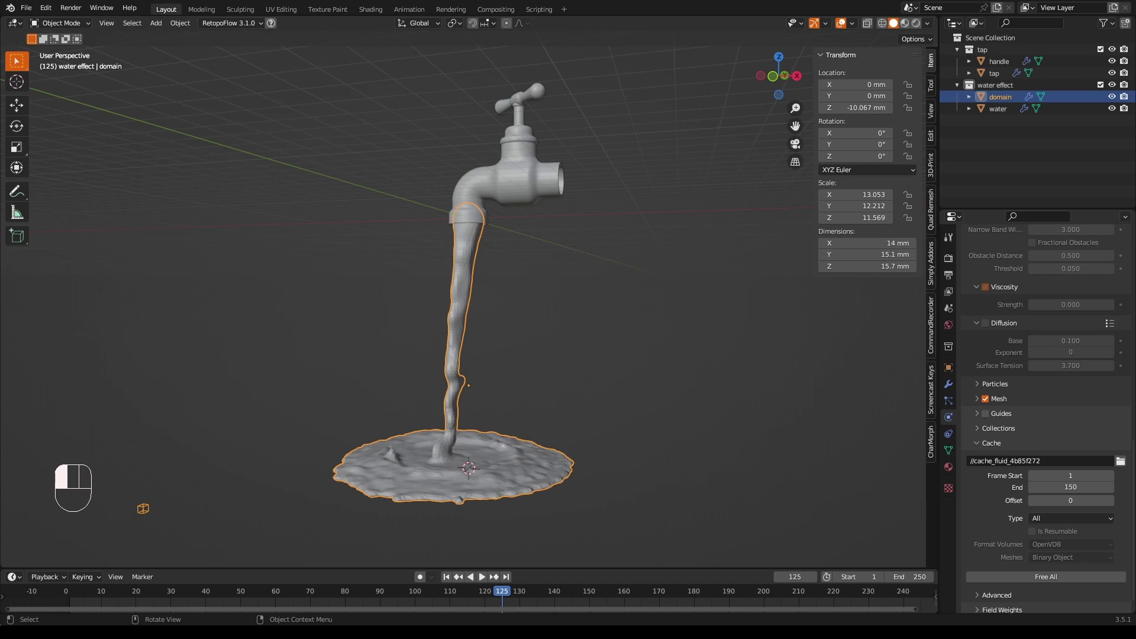
Scrub the baked simulation to frame 117 and save the file
{"action": "left_click_drag", "start_coordinate": [502, 590], "coordinate": [536, 593]}
{"action": "middle_click_drag", "start_coordinate": [330, 483], "coordinate": [390, 493]}
{"action": "left_click", "coordinate": [499, 596]}
{"action": "left_click_drag", "start_coordinate": [499, 596], "coordinate": [475, 601]}
{"action": "middle_click_drag", "start_coordinate": [509, 524], "coordinate": [390, 520]}
{"action": "left_click", "coordinate": [26, 7]}
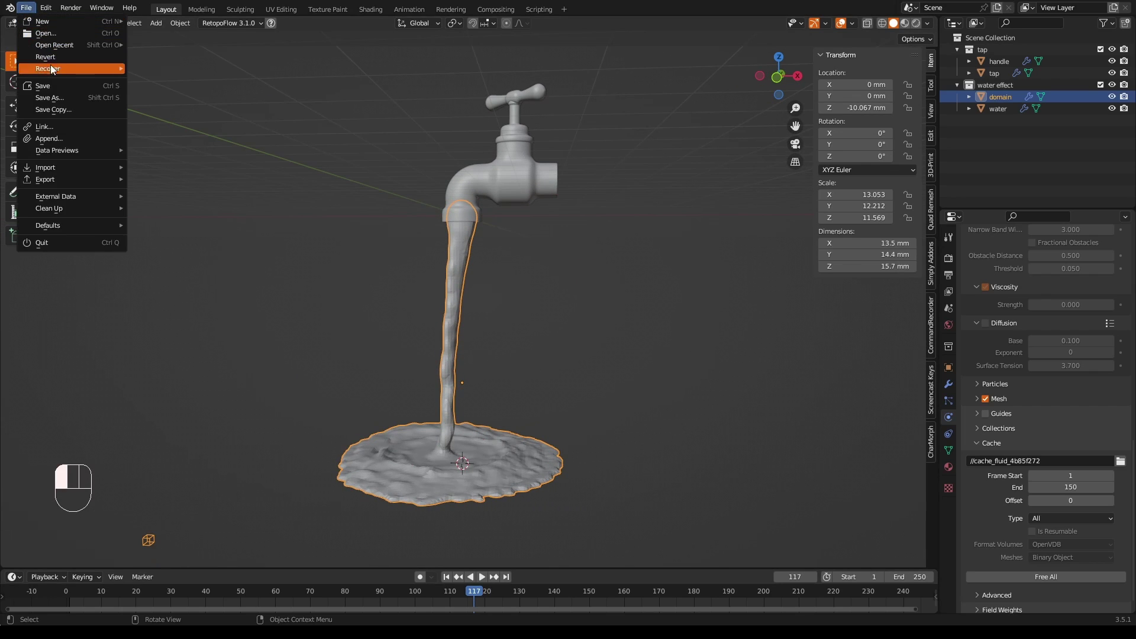
{"action": "left_click", "coordinate": [53, 85]}
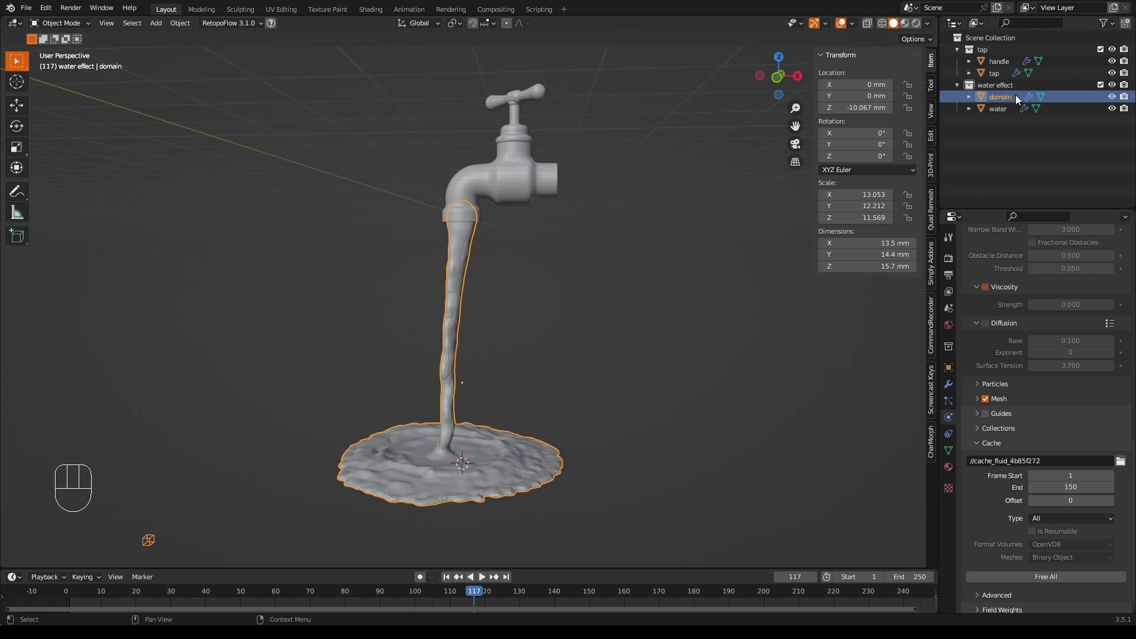
Convert the fluid domain at the current frame to a mesh
{"action": "left_click", "coordinate": [181, 25]}
{"action": "mouse_move", "coordinate": [233, 372]}
{"action": "left_click", "coordinate": [309, 386]}
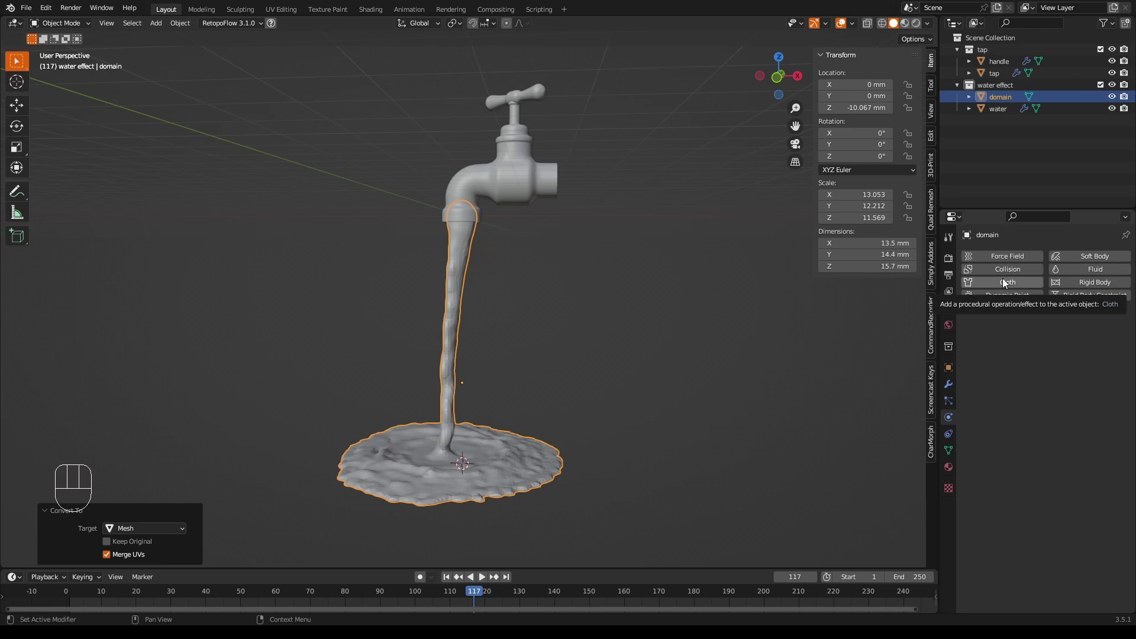
Check how the converted water mesh is connected by selecting its linked geometry in Edit Mode, deselect it, and return to Object Mode
{"action": "scroll", "coordinate": [432, 516], "scroll_direction": "up", "scroll_amount": 2}
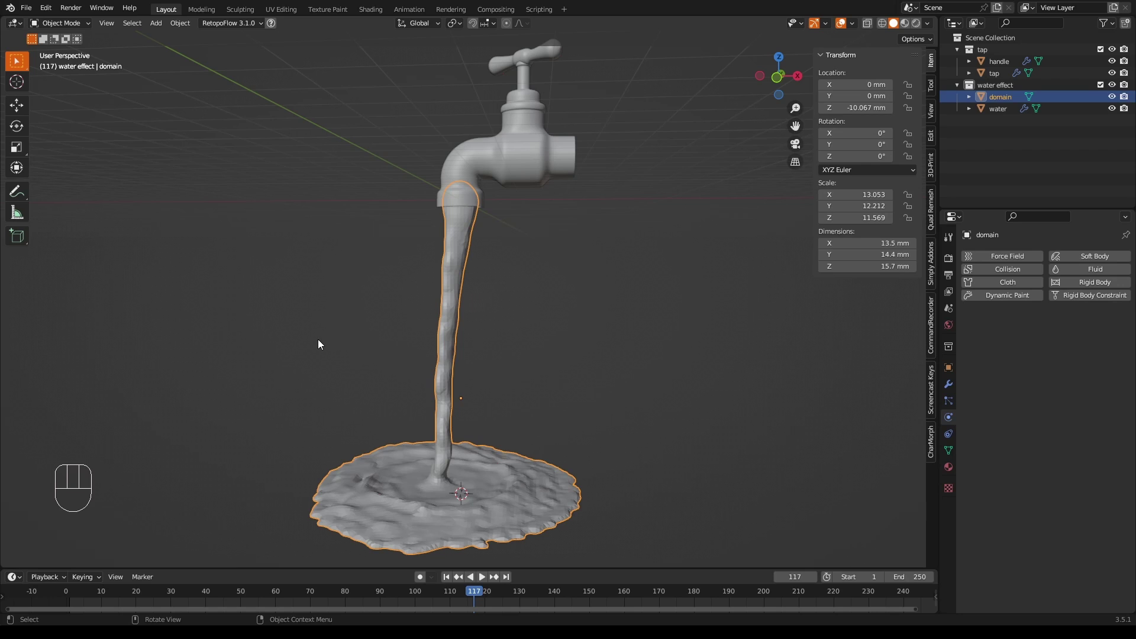
{"action": "left_click", "coordinate": [84, 20]}
{"action": "left_click", "coordinate": [78, 45]}
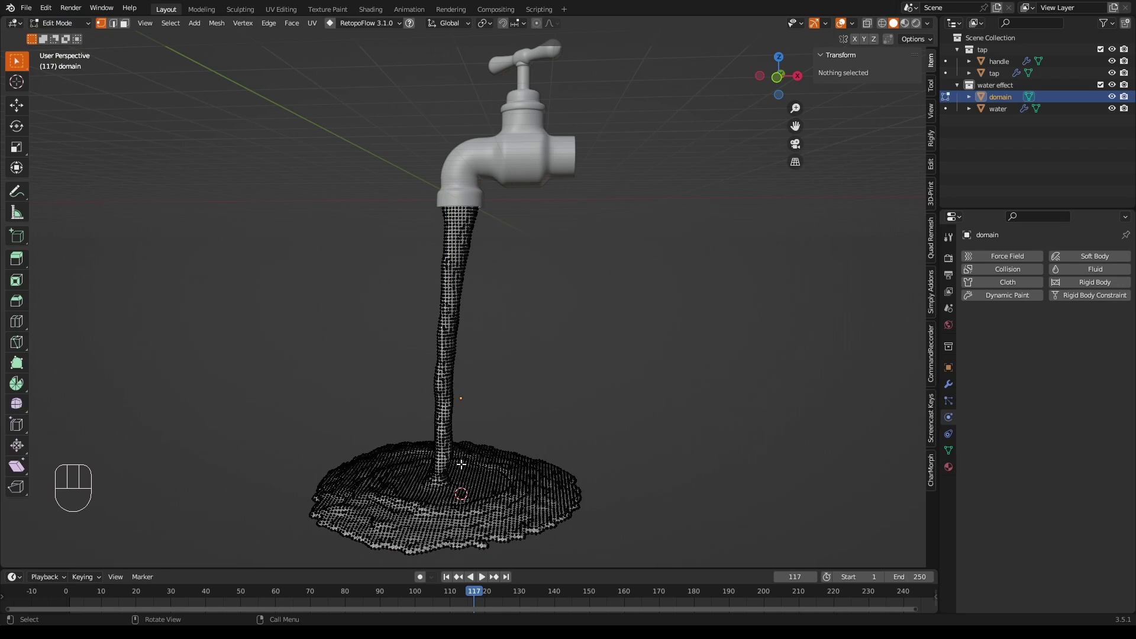
{"action": "key", "text": "l"}
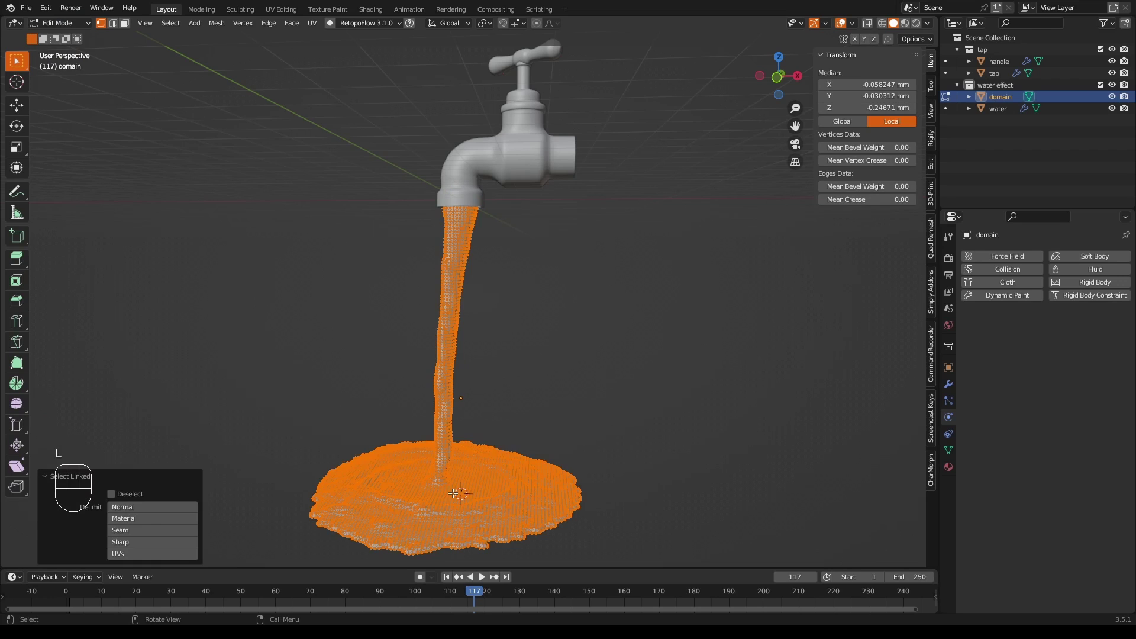
{"action": "left_click", "coordinate": [171, 23]}
{"action": "left_click", "coordinate": [185, 60]}
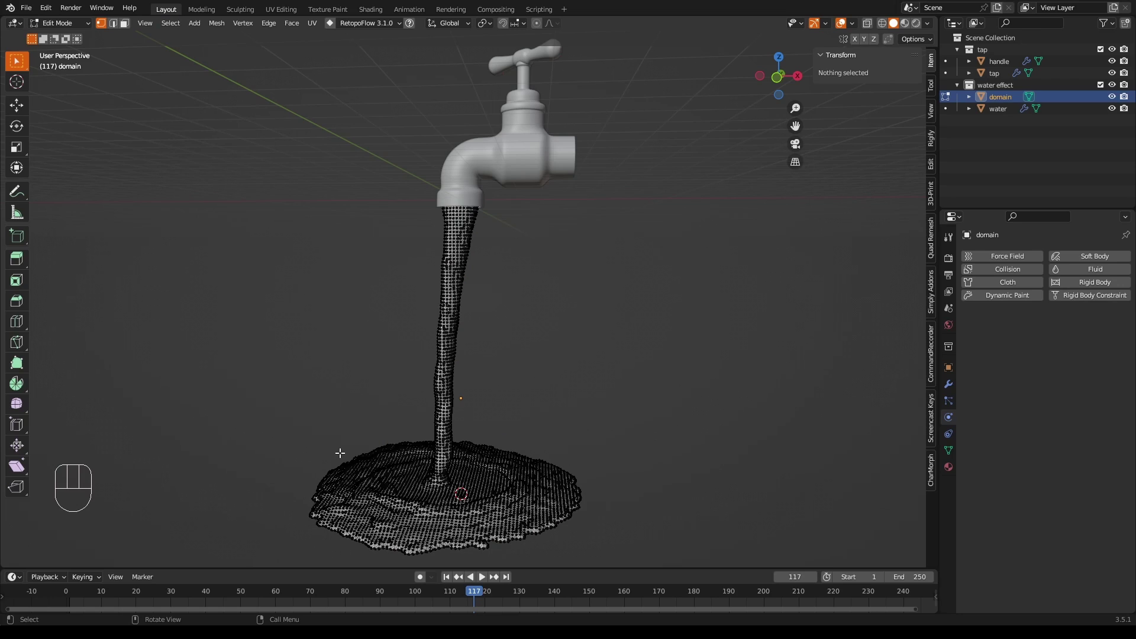
{"action": "key", "text": "Tab"}
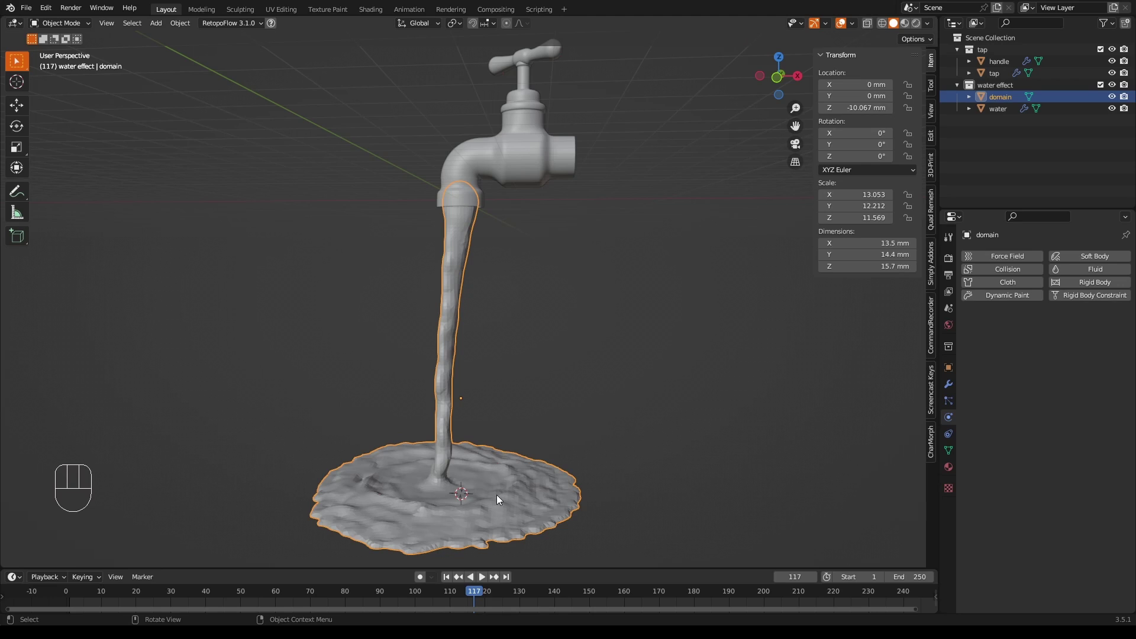
Hide the tap body and the water inflow sphere, and enter Sculpt Mode on the domain mesh
{"action": "left_click", "coordinate": [1112, 73]}
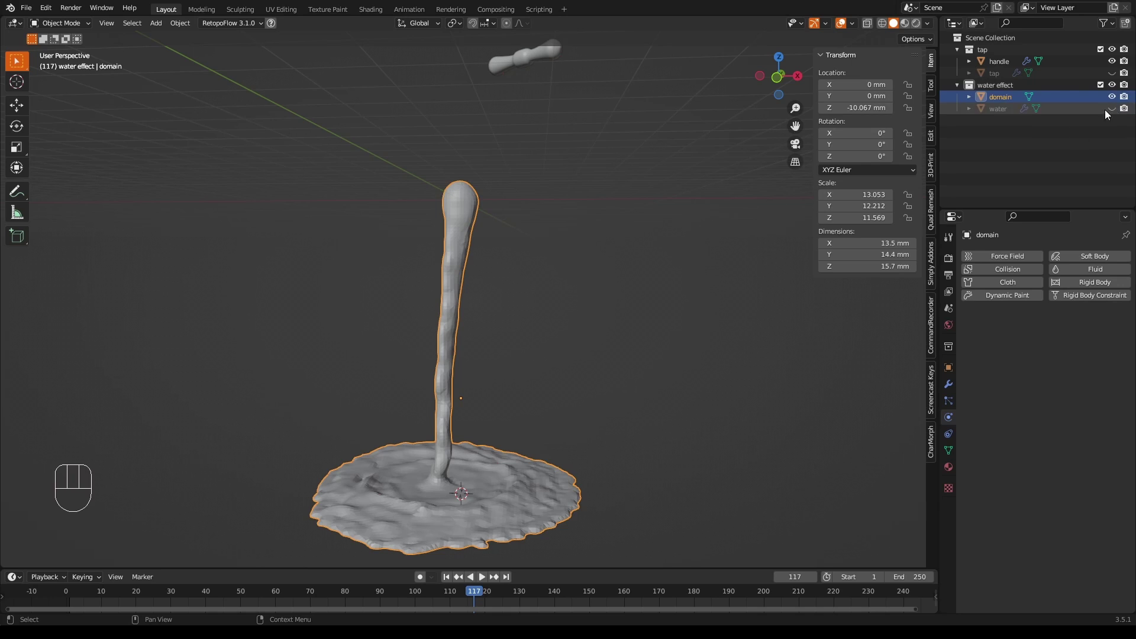
{"action": "left_click", "coordinate": [1112, 108]}
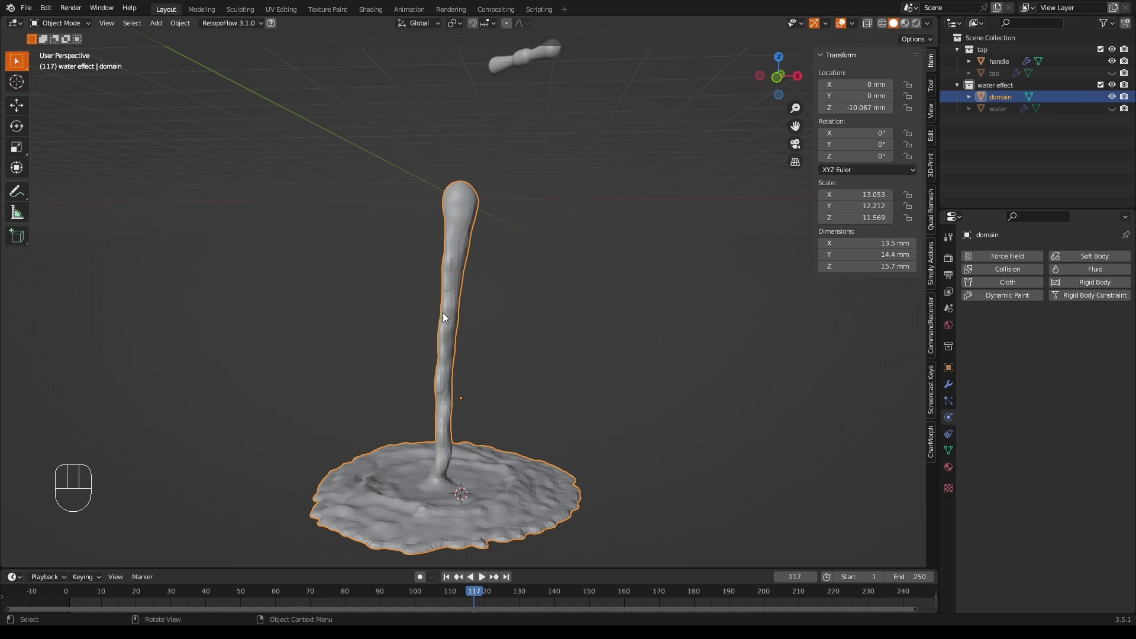
{"action": "left_click", "coordinate": [83, 26]}
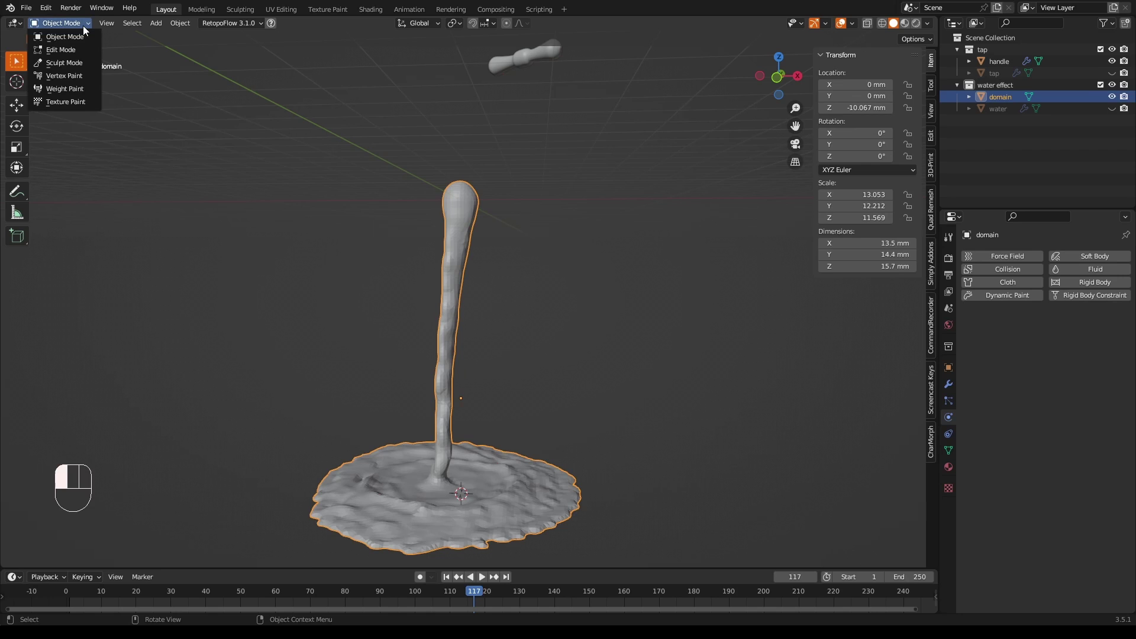
{"action": "left_click", "coordinate": [80, 64]}
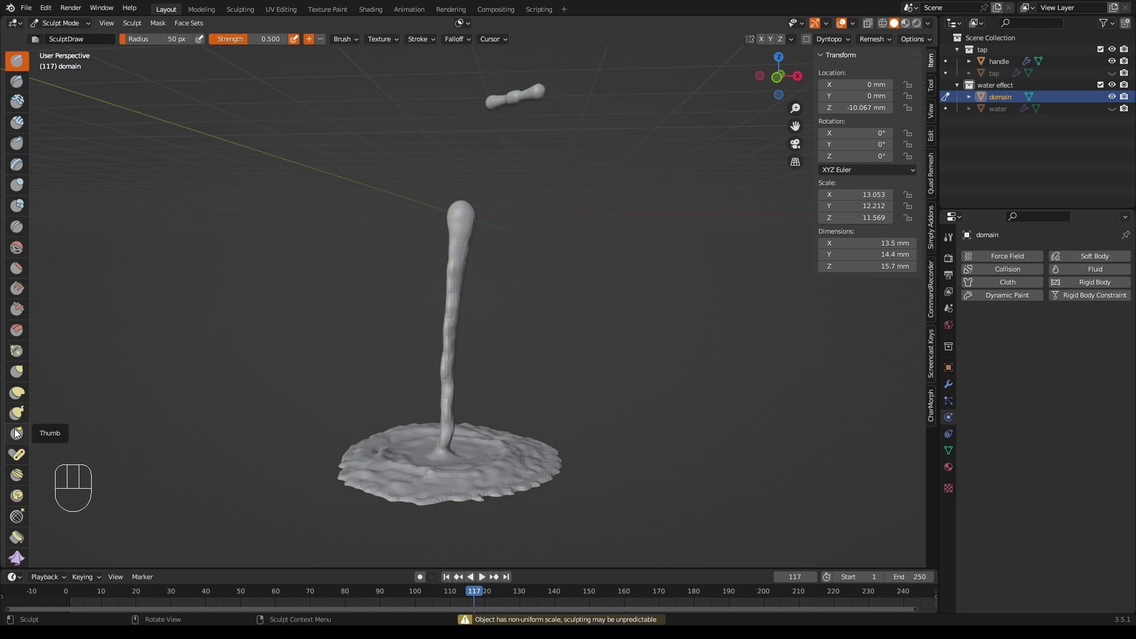
Create a face set covering the water stream from its upper tip down to the puddle, using Draw Face Sets and Expand
{"action": "scroll", "coordinate": [16, 434], "scroll_direction": "down", "scroll_amount": 7}
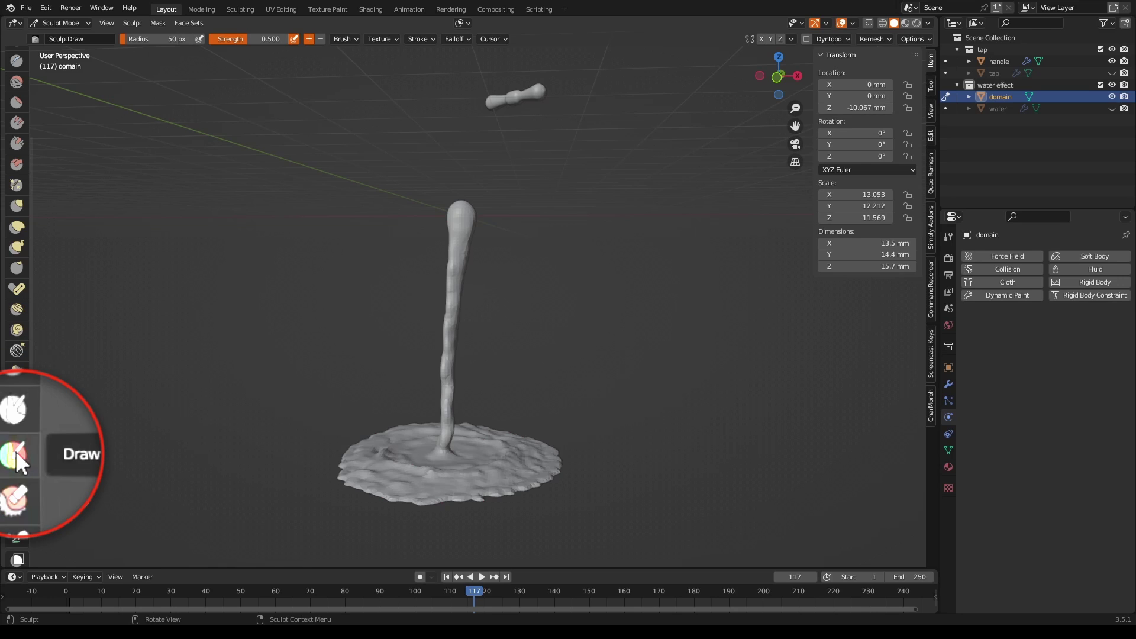
{"action": "left_click", "coordinate": [16, 454]}
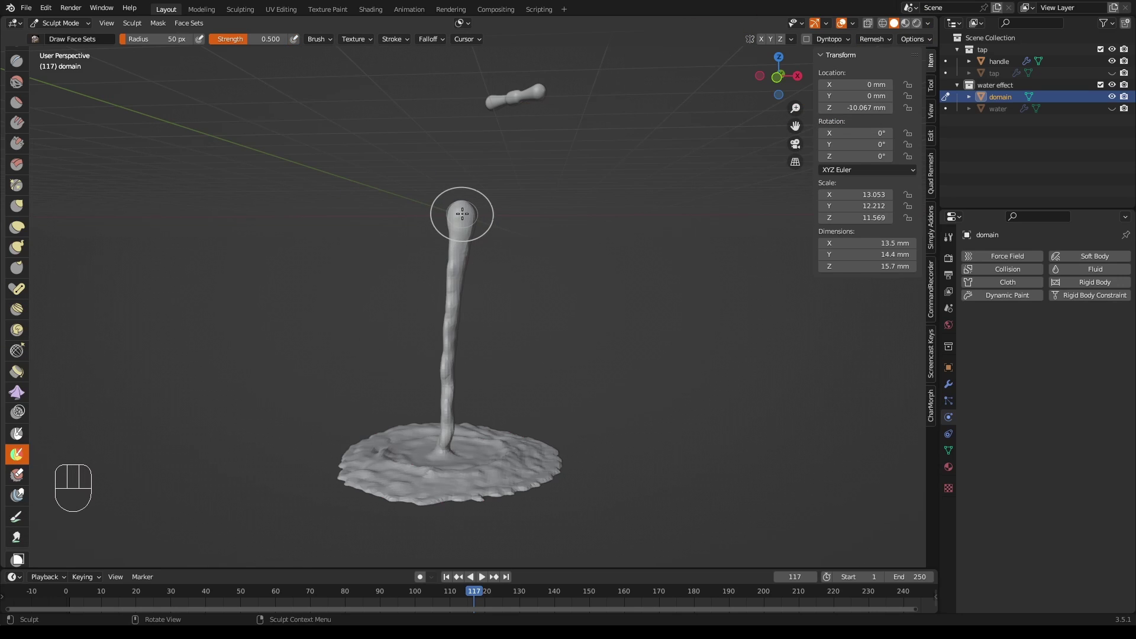
{"action": "key", "text": "shift+w"}
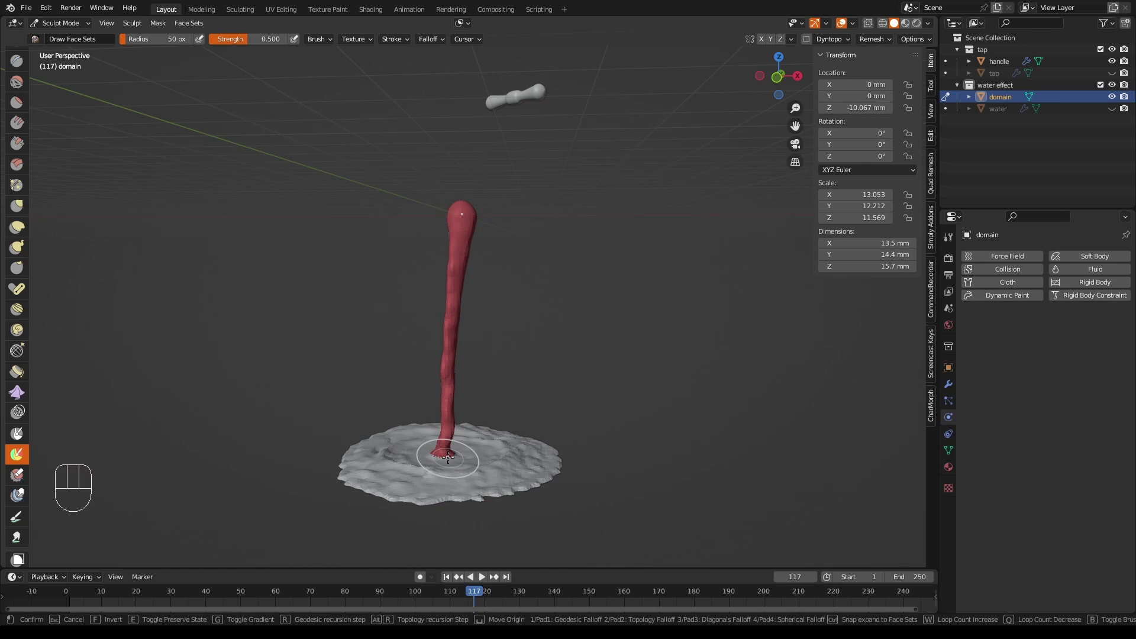
{"action": "left_click", "coordinate": [448, 456]}
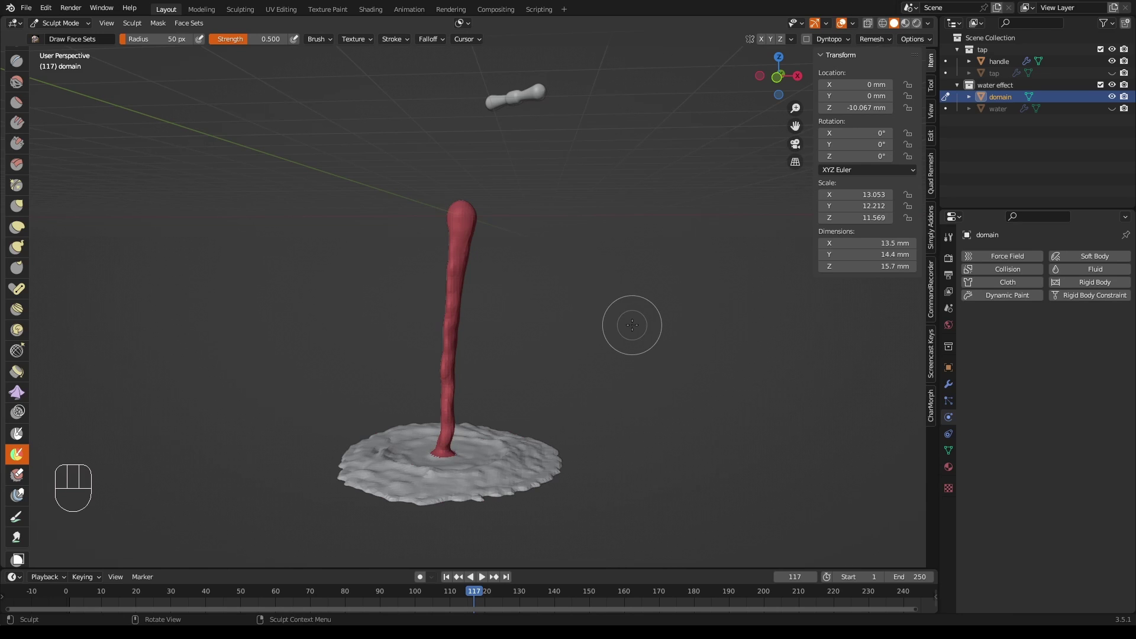
Choose the Pose brush and set its Rotation Origins to Face Sets
{"action": "mouse_move", "coordinate": [632, 325]}
{"action": "middle_mouse_down"}
{"action": "mouse_move", "coordinate": [642, 333]}
{"action": "mouse_move", "coordinate": [603, 337]}
{"action": "middle_mouse_up"}
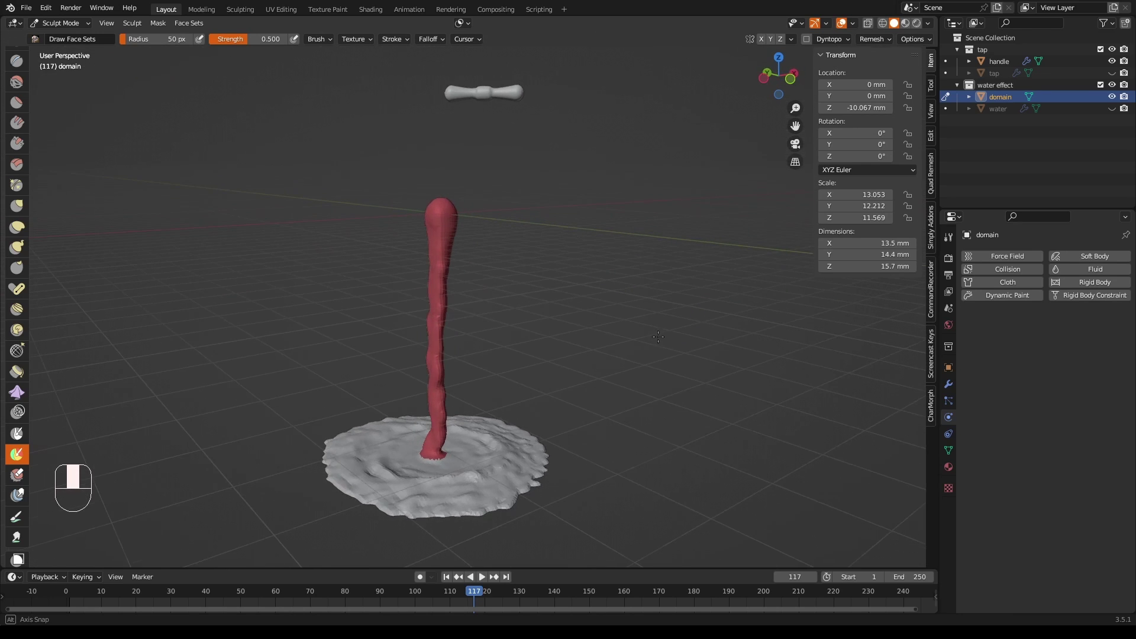
{"action": "left_click", "coordinate": [16, 289]}
{"action": "left_click", "coordinate": [949, 237]}
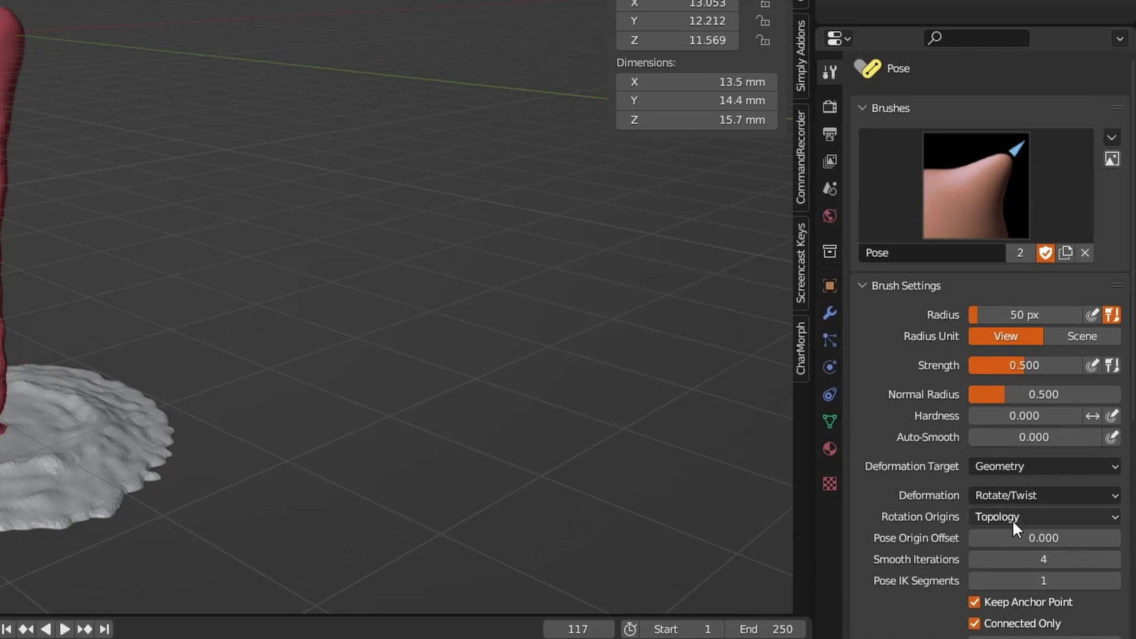
{"action": "left_click", "coordinate": [1013, 517]}
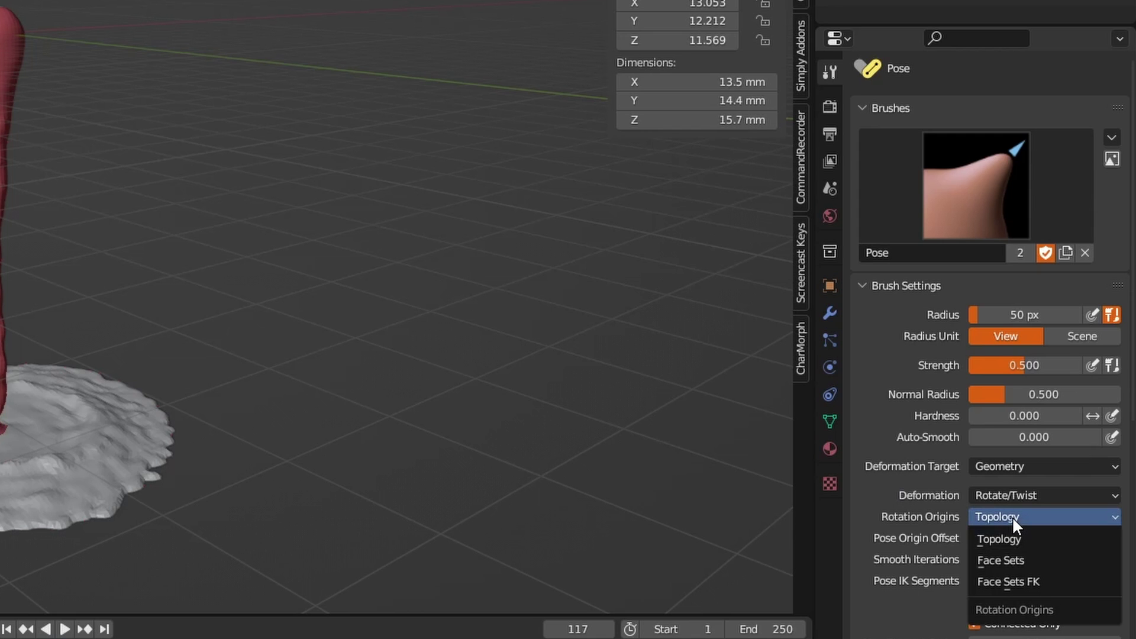
{"action": "left_click", "coordinate": [1009, 561]}
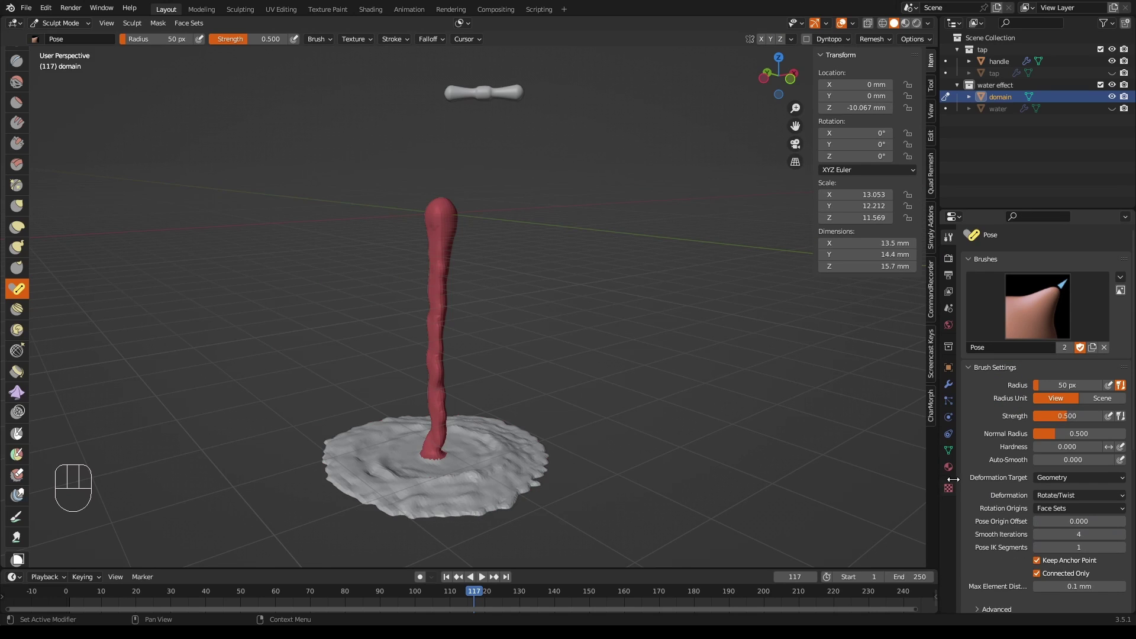
Tilt the water stream about its base with the Pose brush in front view so it stands upright
{"action": "left_click", "coordinate": [780, 76]}
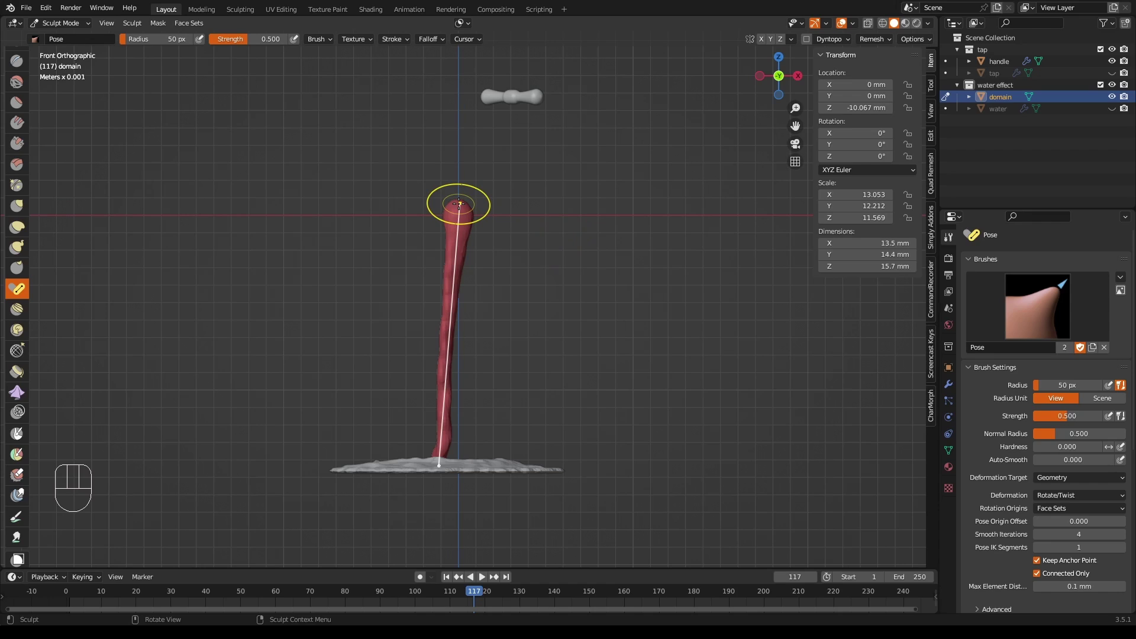
{"action": "left_click_drag", "start_coordinate": [459, 204], "coordinate": [440, 205]}
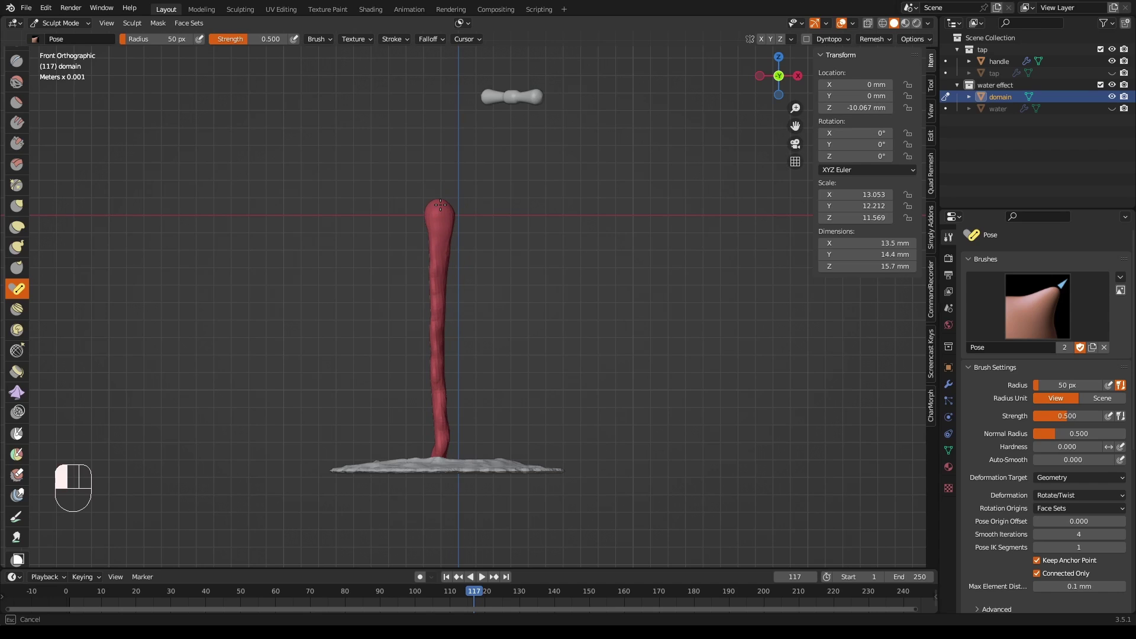
{"action": "left_click_drag", "start_coordinate": [440, 206], "coordinate": [491, 202]}
Try to align the water mesh with the tap's spout by moving it about 0.73 mm along Y and 1.12 mm along X
{"action": "key", "text": "KP_3"}
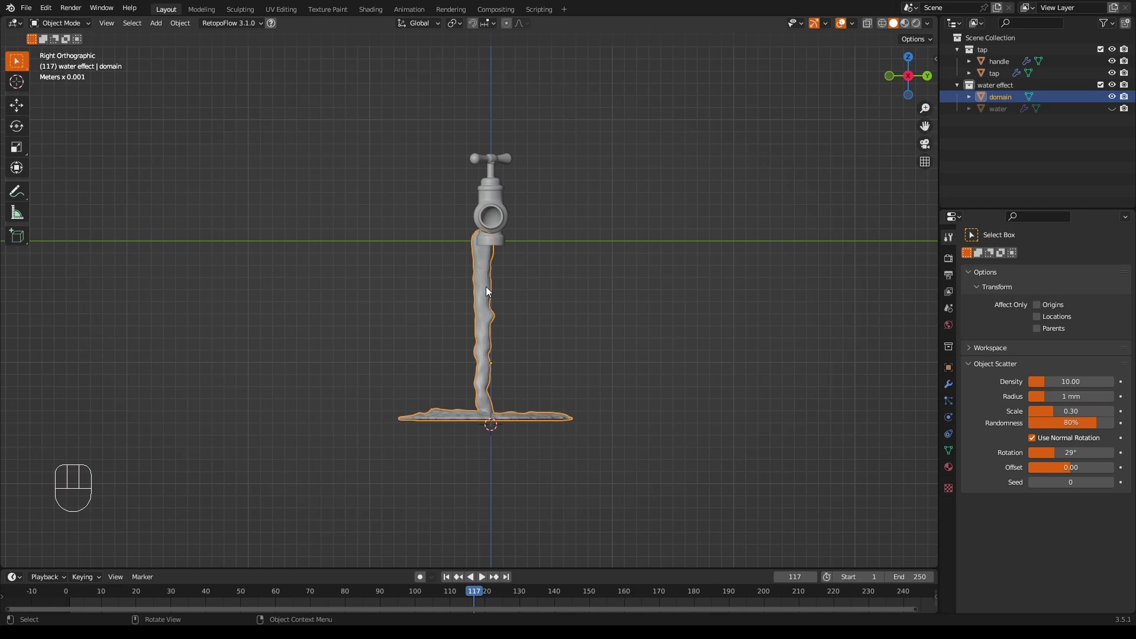
{"action": "key", "text": "g"}
{"action": "key", "text": "y"}
{"action": "left_click", "coordinate": [495, 286]}
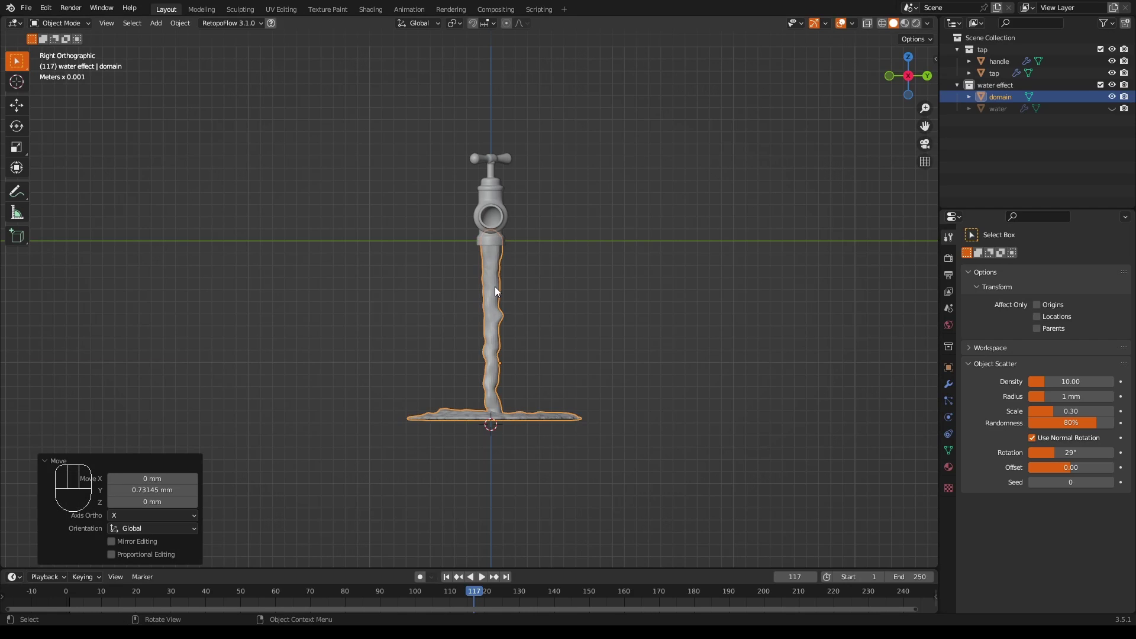
{"action": "left_click", "coordinate": [928, 76]}
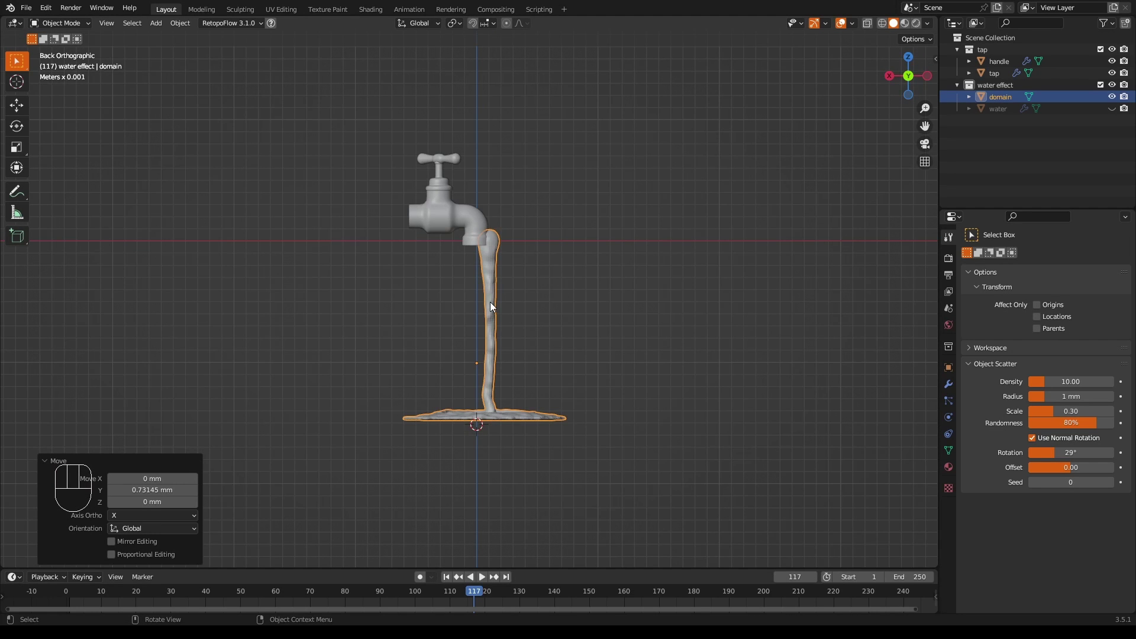
{"action": "key", "text": "g"}
{"action": "key", "text": "x"}
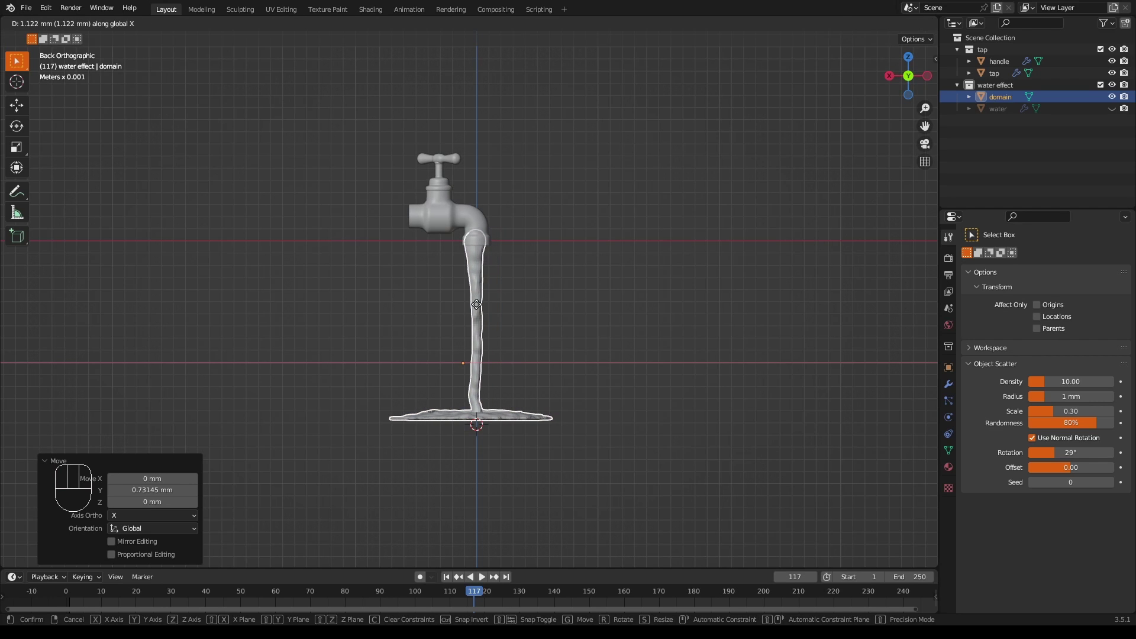
{"action": "left_click", "coordinate": [476, 305]}
Select the water mesh under the repositioned tap and put it into Sculpt Mode
{"action": "middle_click_drag", "start_coordinate": [681, 252], "coordinate": [373, 276]}
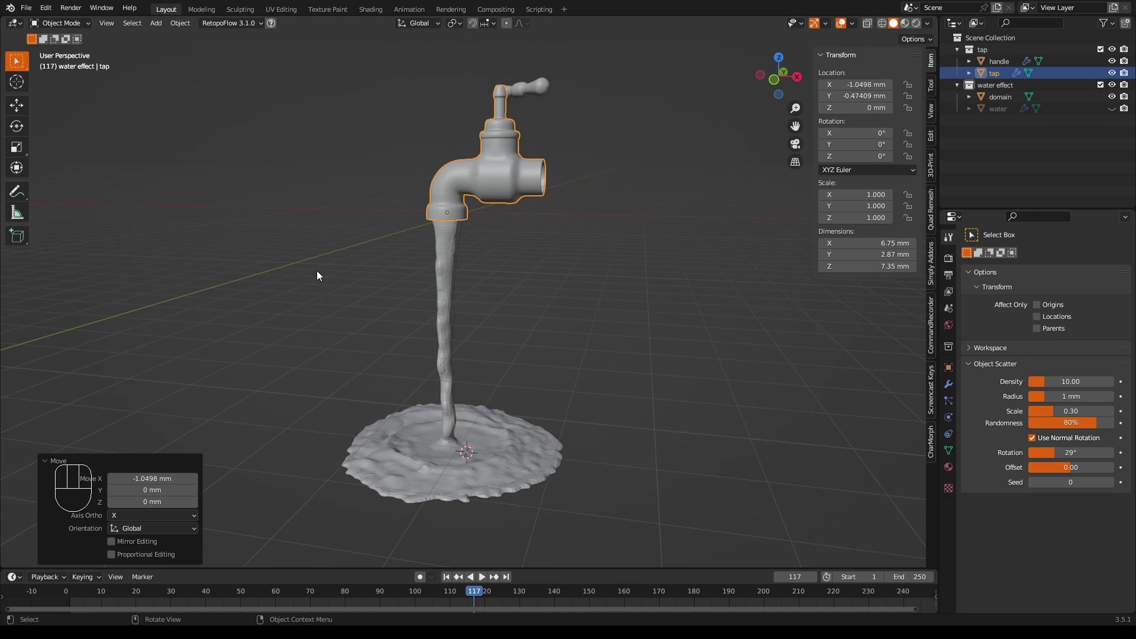
{"action": "left_click", "coordinate": [454, 283]}
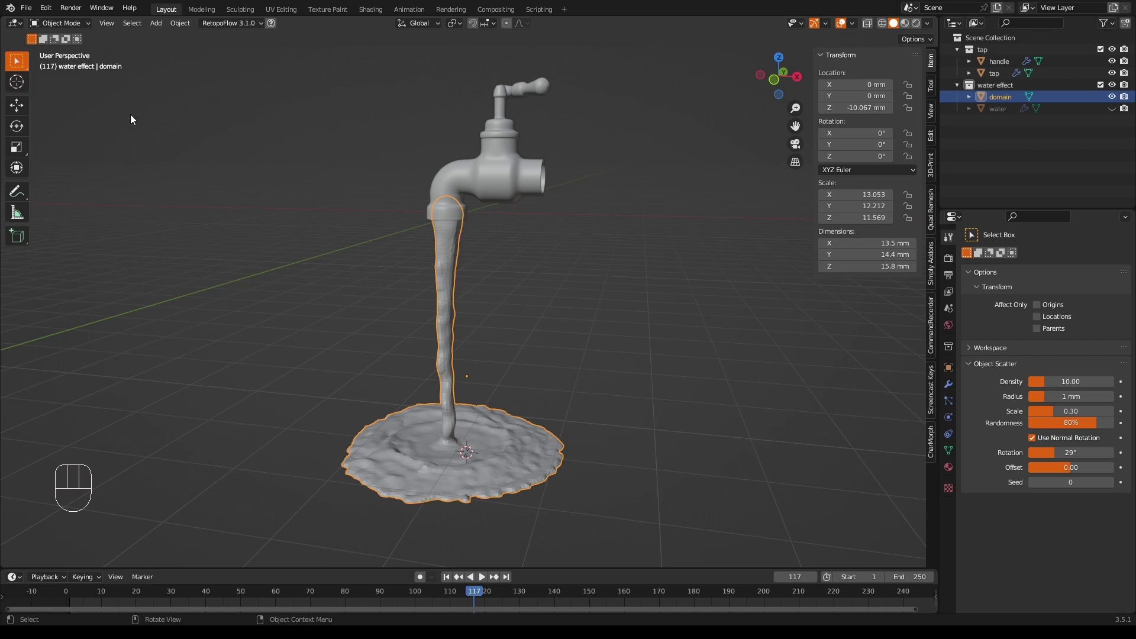
{"action": "left_click", "coordinate": [85, 24]}
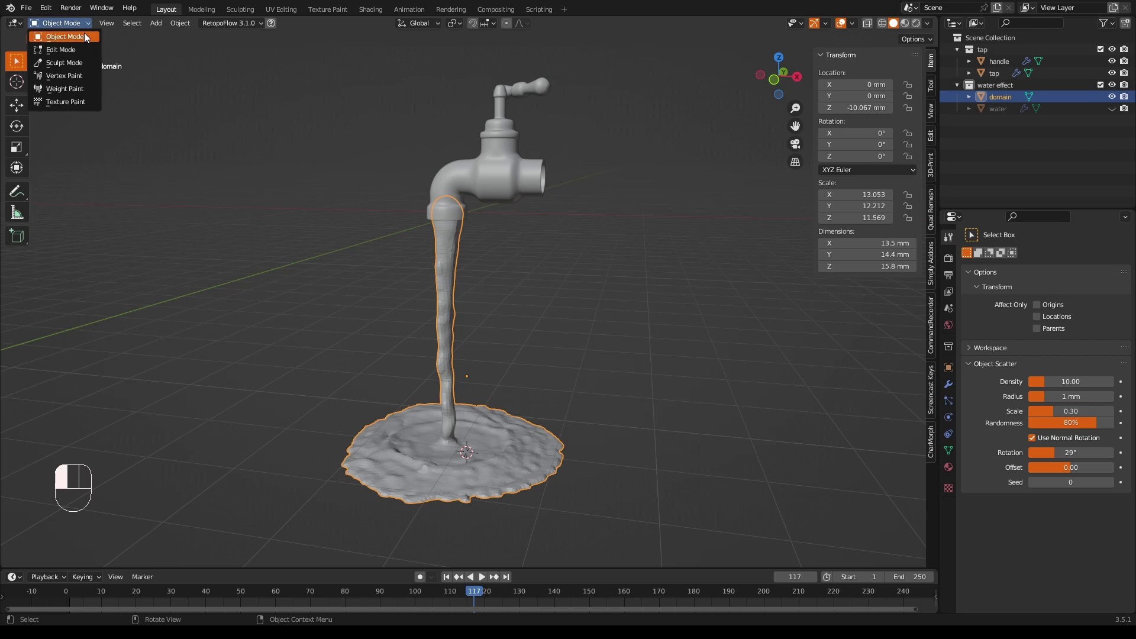
{"action": "left_click", "coordinate": [83, 61]}
Set the water mesh's voxel size to about 0.0095 mm and remesh it
{"action": "key", "text": "r"}
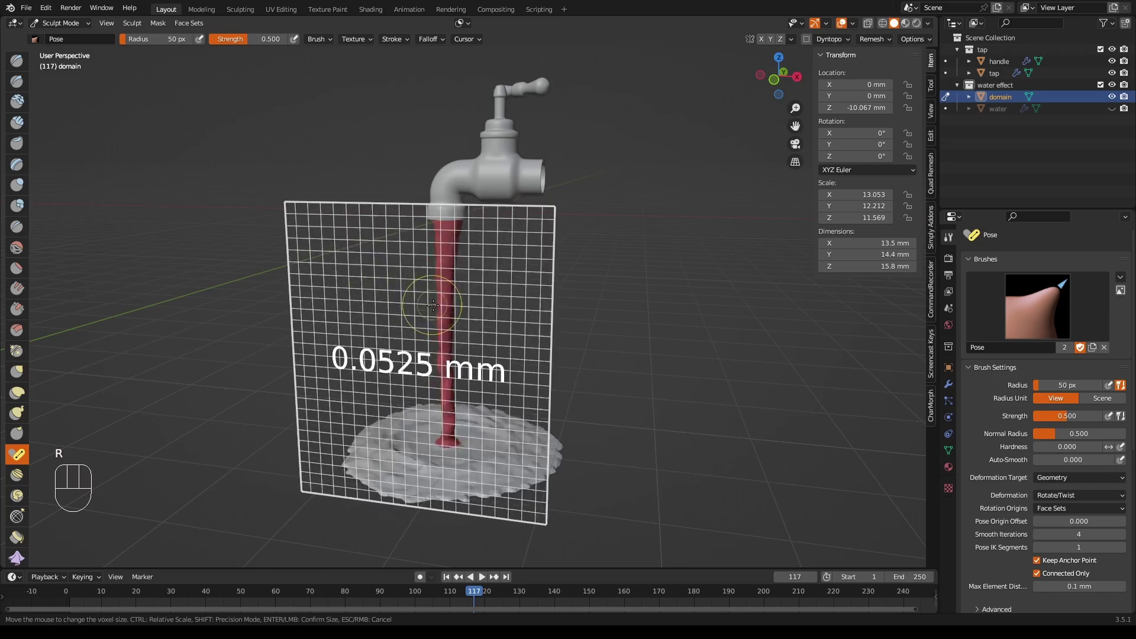
{"action": "mouse_move", "coordinate": [487, 321]}
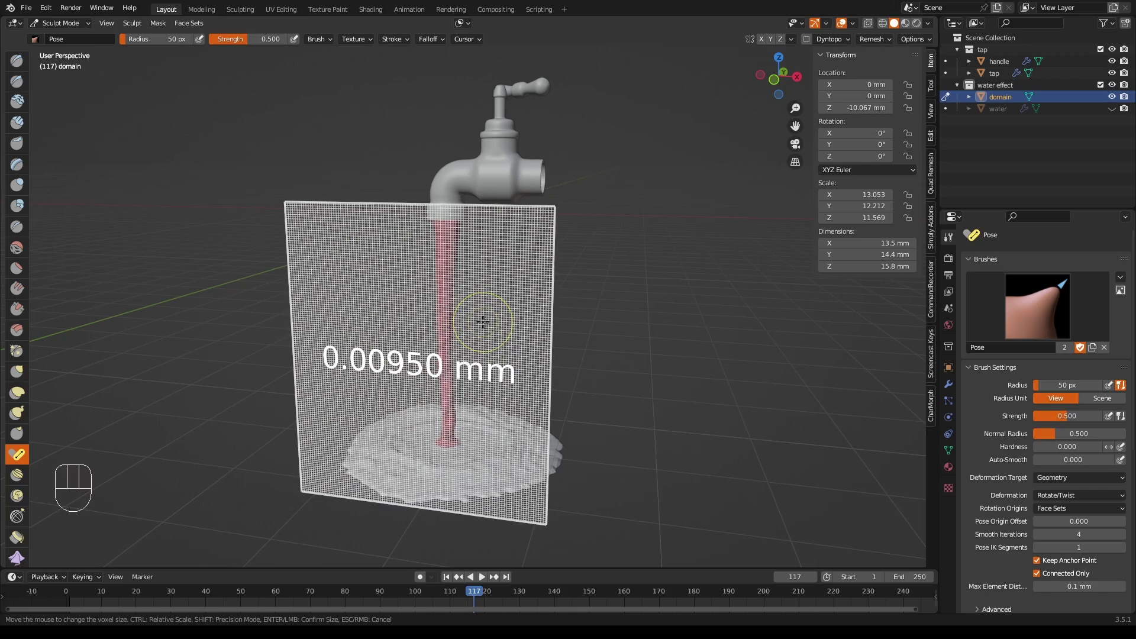
{"action": "left_click", "coordinate": [483, 322]}
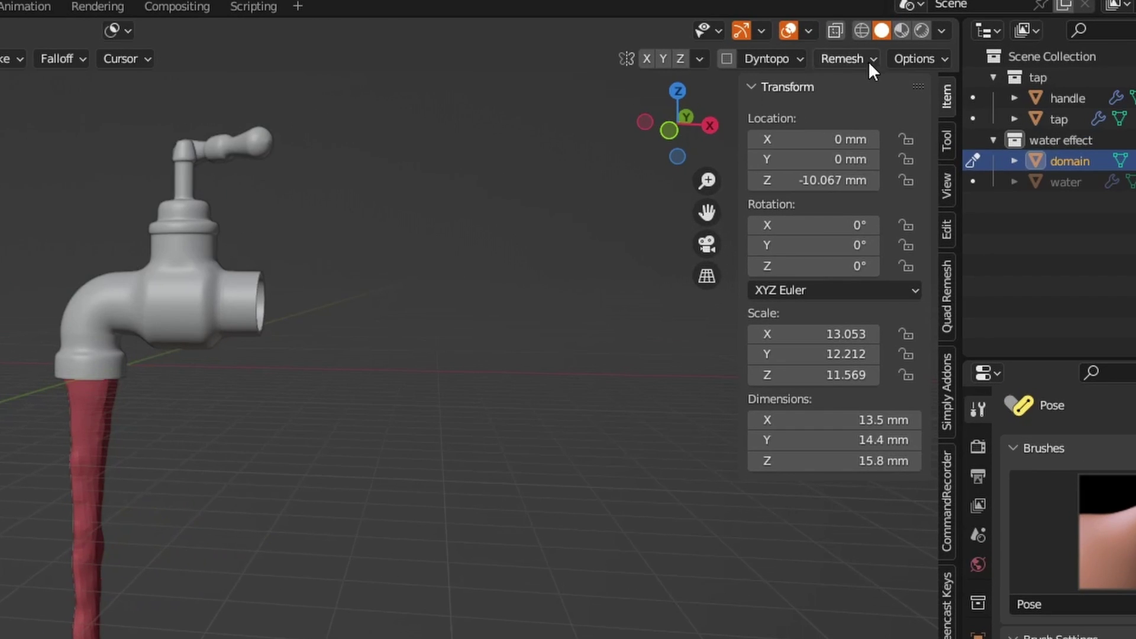
{"action": "left_click", "coordinate": [887, 38]}
{"action": "left_click", "coordinate": [829, 260]}
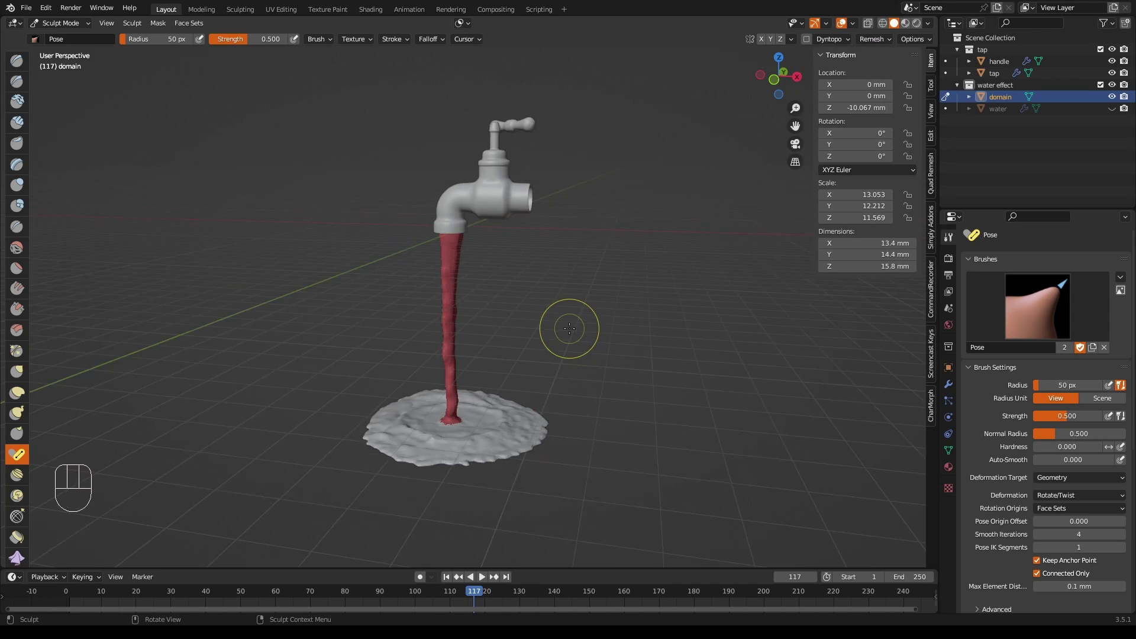
Soften the whole water mesh using the Mesh Filter tool with its filter type set to Smooth
{"action": "scroll", "coordinate": [569, 328], "scroll_direction": "up", "scroll_amount": 2}
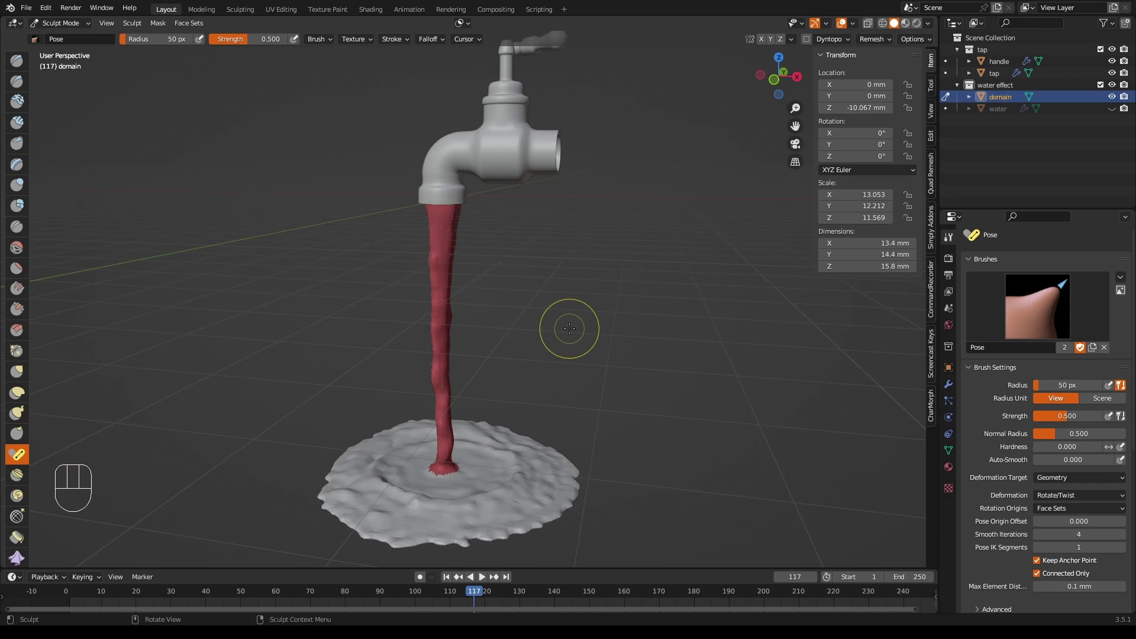
{"action": "scroll", "coordinate": [28, 406], "scroll_direction": "down", "scroll_amount": 15}
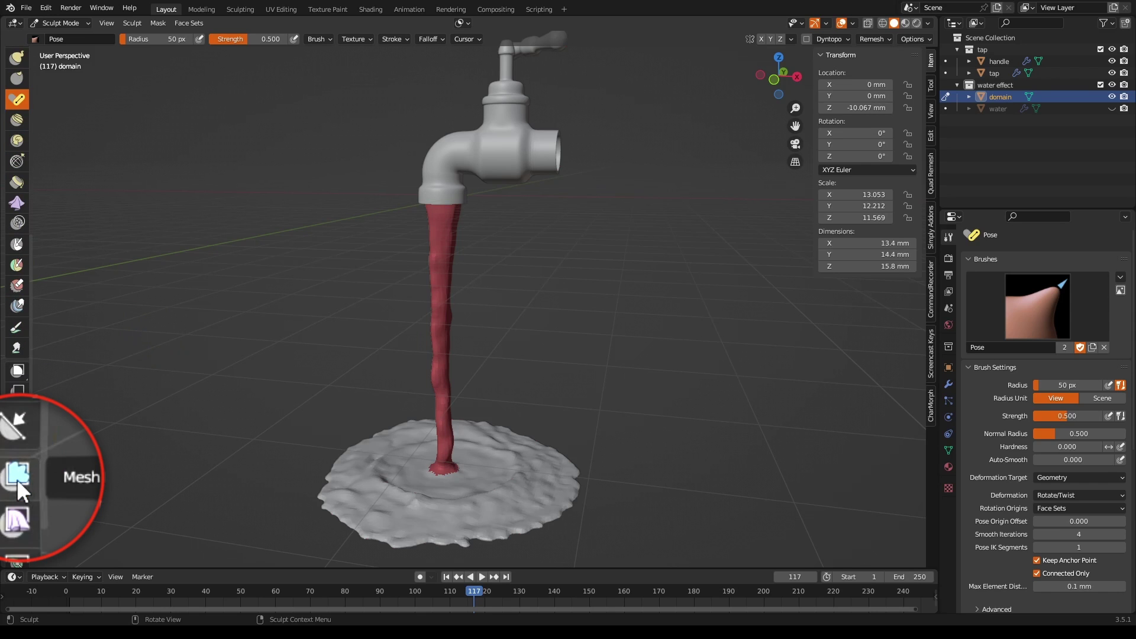
{"action": "left_click", "coordinate": [17, 478]}
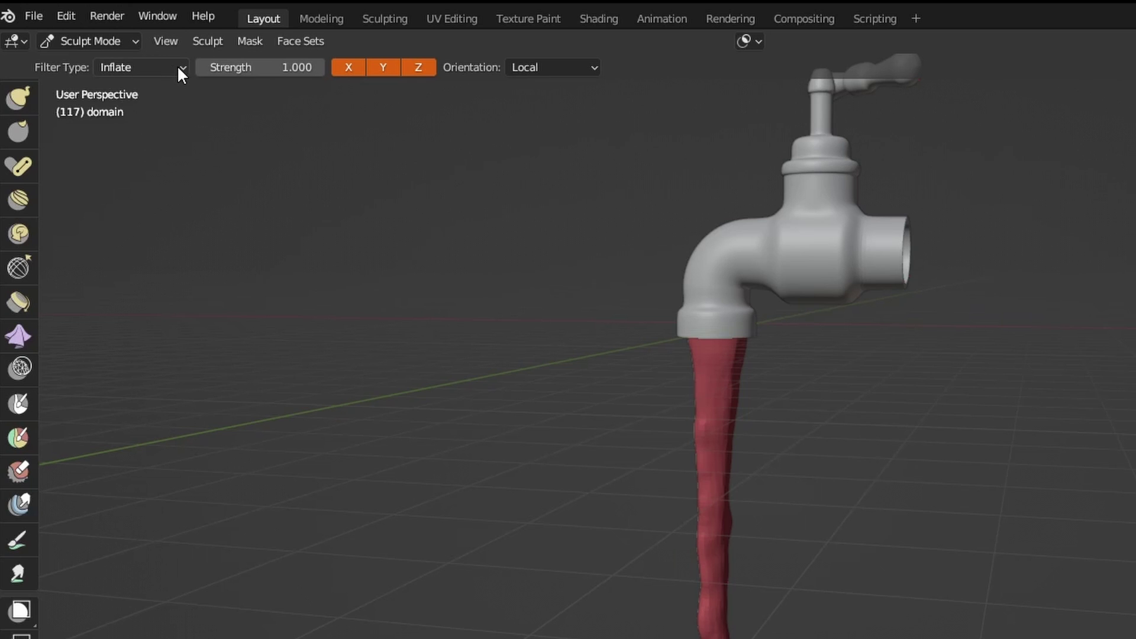
{"action": "left_click", "coordinate": [114, 38]}
{"action": "left_click", "coordinate": [172, 83]}
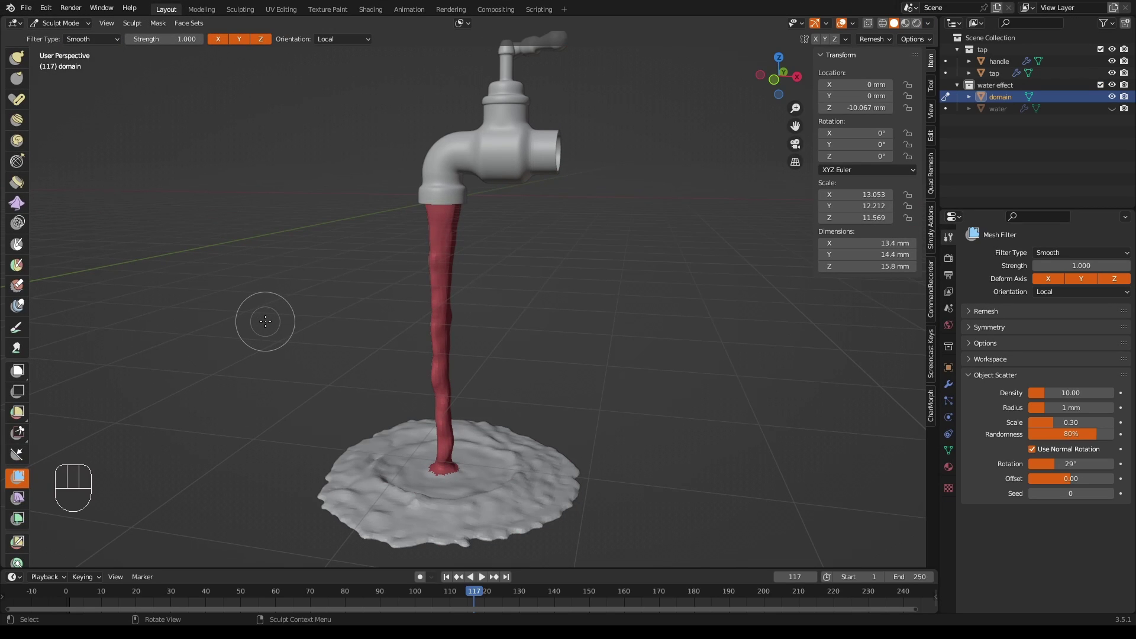
{"action": "left_click_drag", "start_coordinate": [265, 321], "coordinate": [303, 373]}
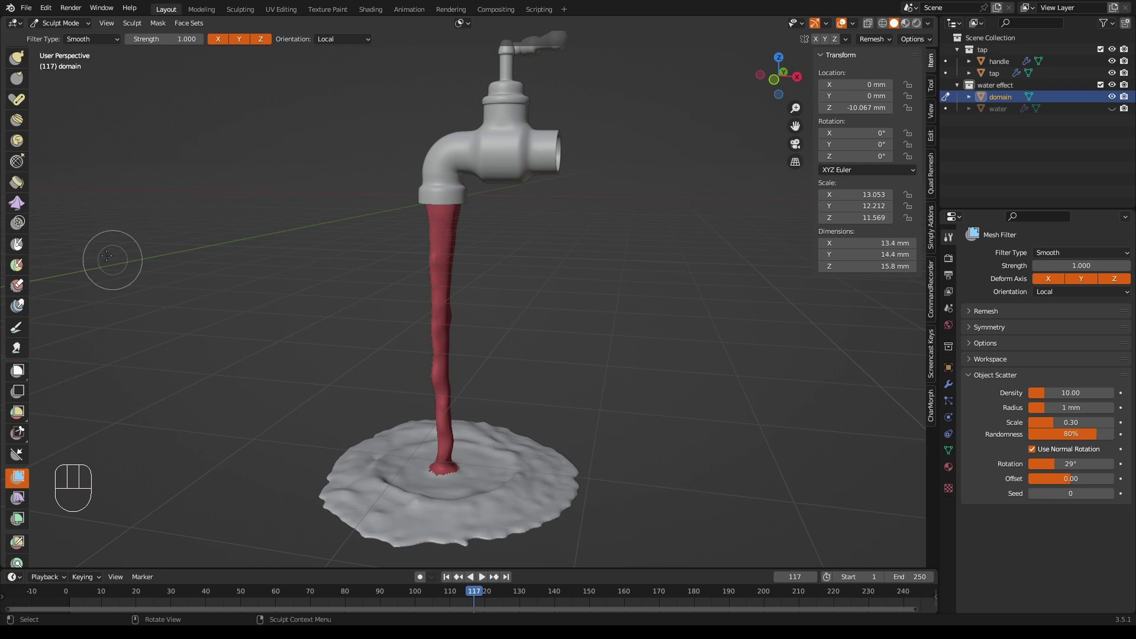
Choose the Smooth brush and set its strength to 0.448 and its radius to 101 px
{"action": "scroll", "coordinate": [23, 285], "scroll_direction": "up", "scroll_amount": 4}
{"action": "scroll", "coordinate": [24, 285], "scroll_direction": "up", "scroll_amount": 7}
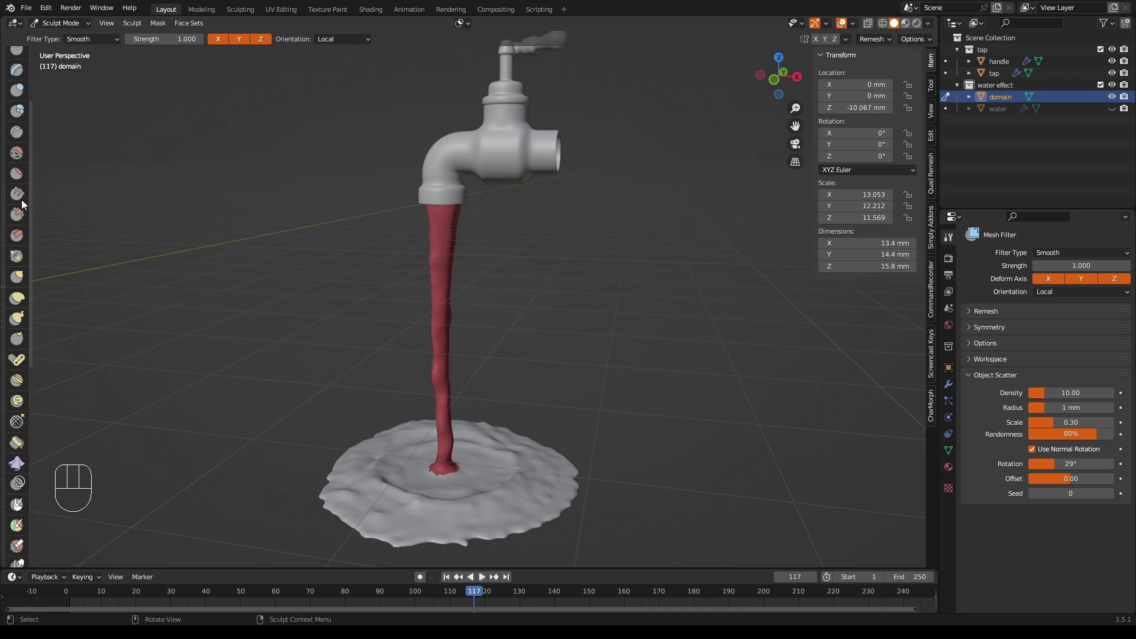
{"action": "left_click", "coordinate": [17, 153]}
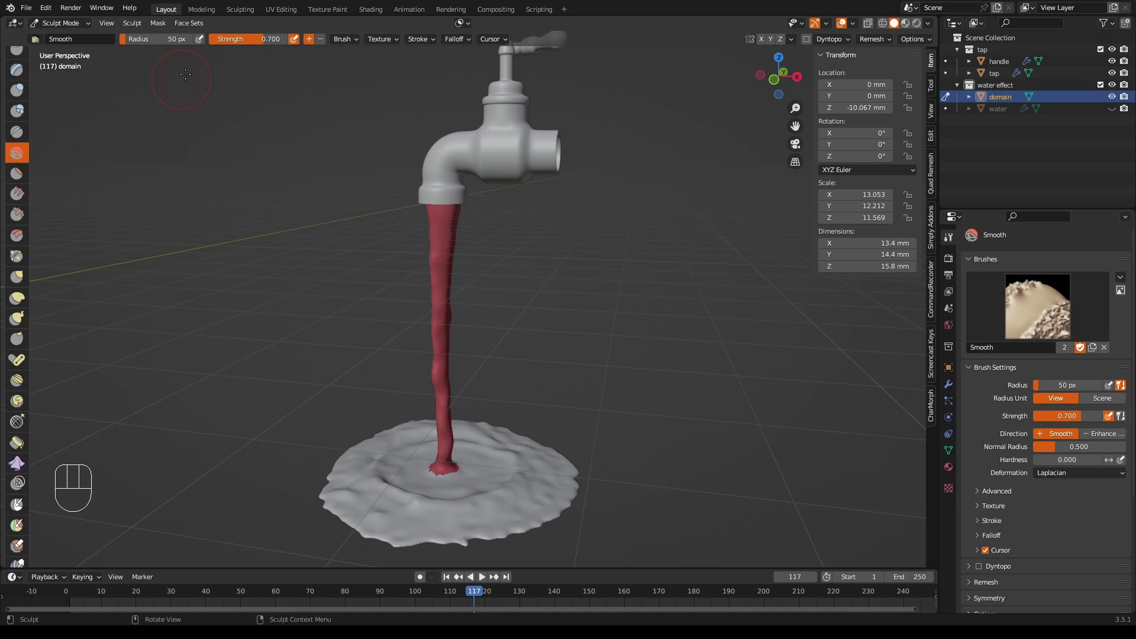
{"action": "left_click_drag", "start_coordinate": [261, 39], "coordinate": [245, 40]}
{"action": "scroll", "coordinate": [461, 315], "scroll_direction": "up", "scroll_amount": 5}
{"action": "scroll", "coordinate": [461, 315], "scroll_direction": "up", "scroll_amount": 3}
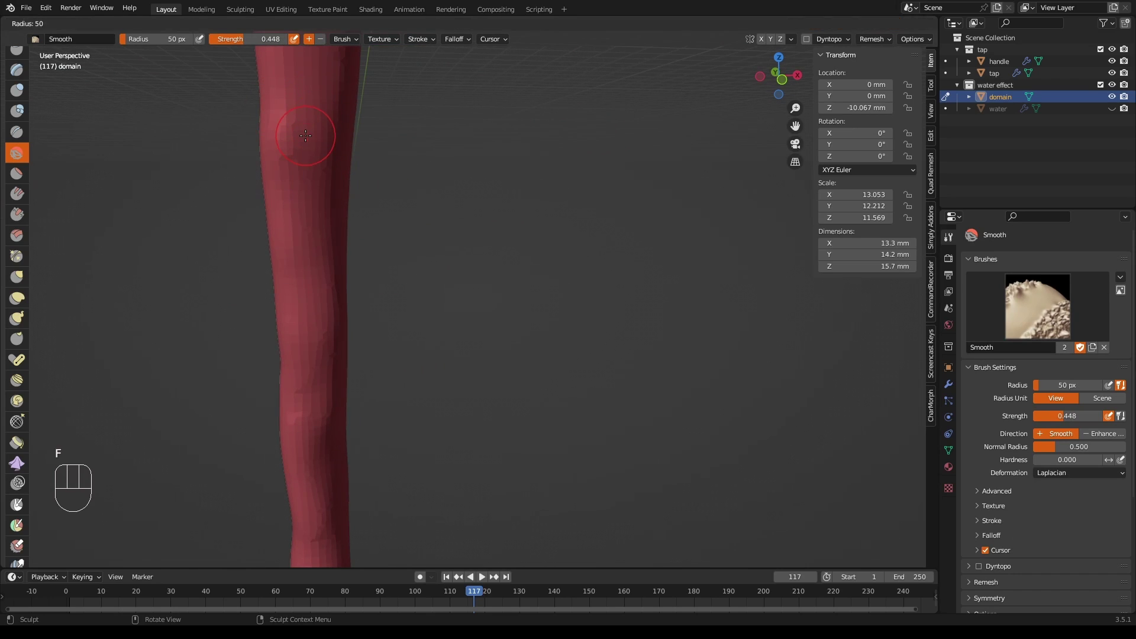
{"action": "left_click", "coordinate": [300, 121]}
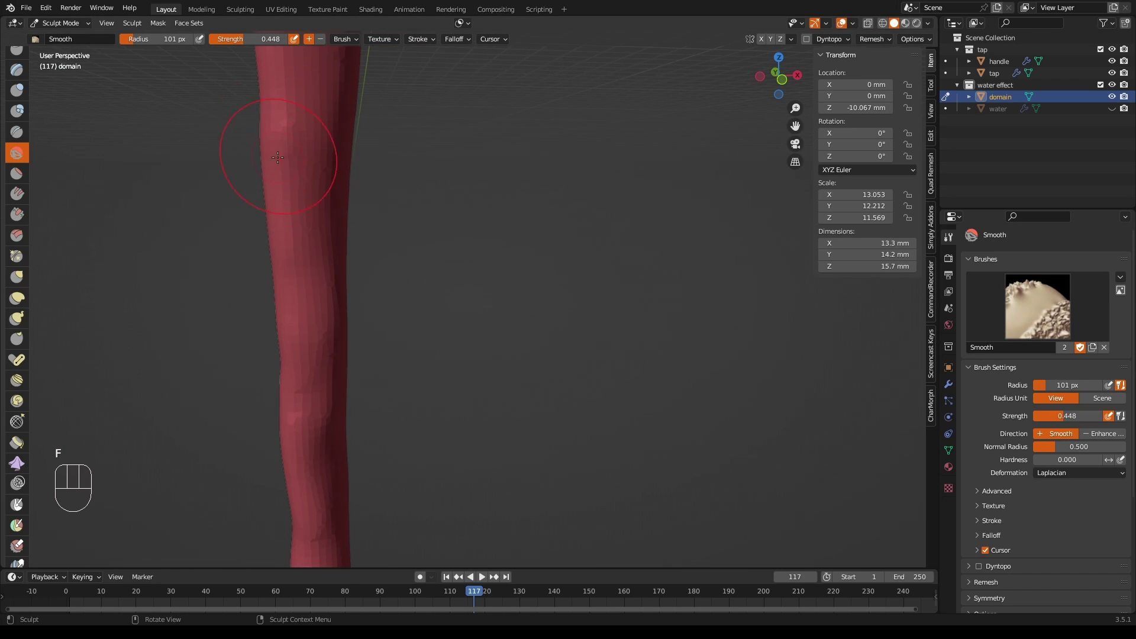
Smooth the bumps along the water stream below the spout with the Smooth brush, working from different sides
{"action": "scroll", "coordinate": [458, 356], "scroll_direction": "down", "scroll_amount": 3}
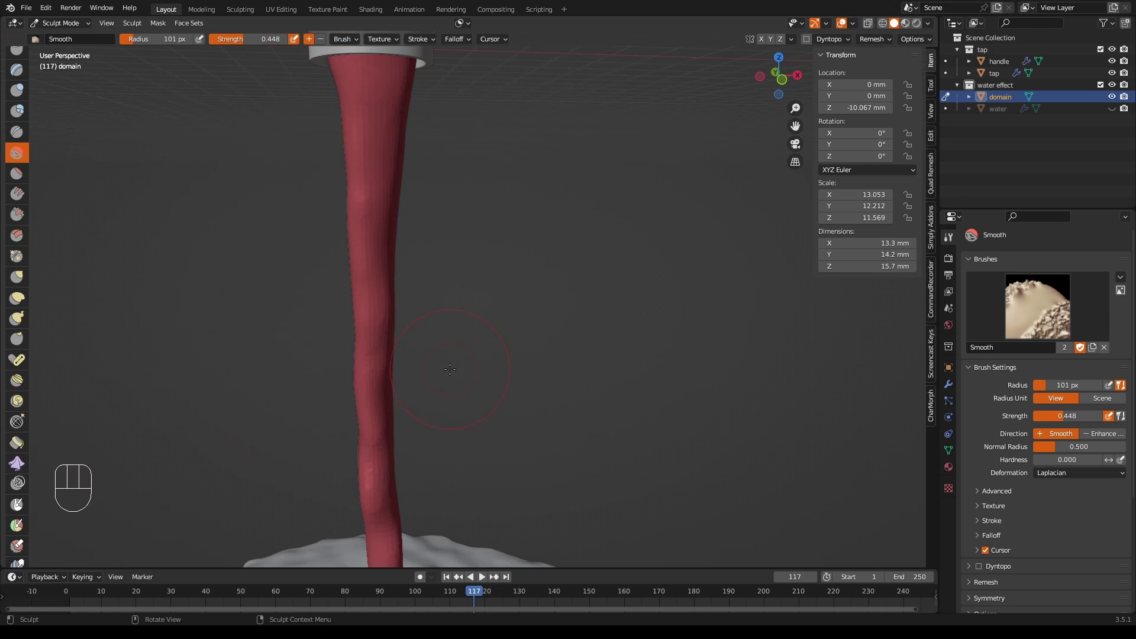
{"action": "middle_click_drag", "start_coordinate": [458, 355], "coordinate": [587, 408]}
{"action": "mouse_move", "coordinate": [608, 370]}
{"action": "left_mouse_down"}
{"action": "mouse_move", "coordinate": [608, 334]}
{"action": "mouse_move", "coordinate": [609, 403]}
{"action": "left_mouse_up"}
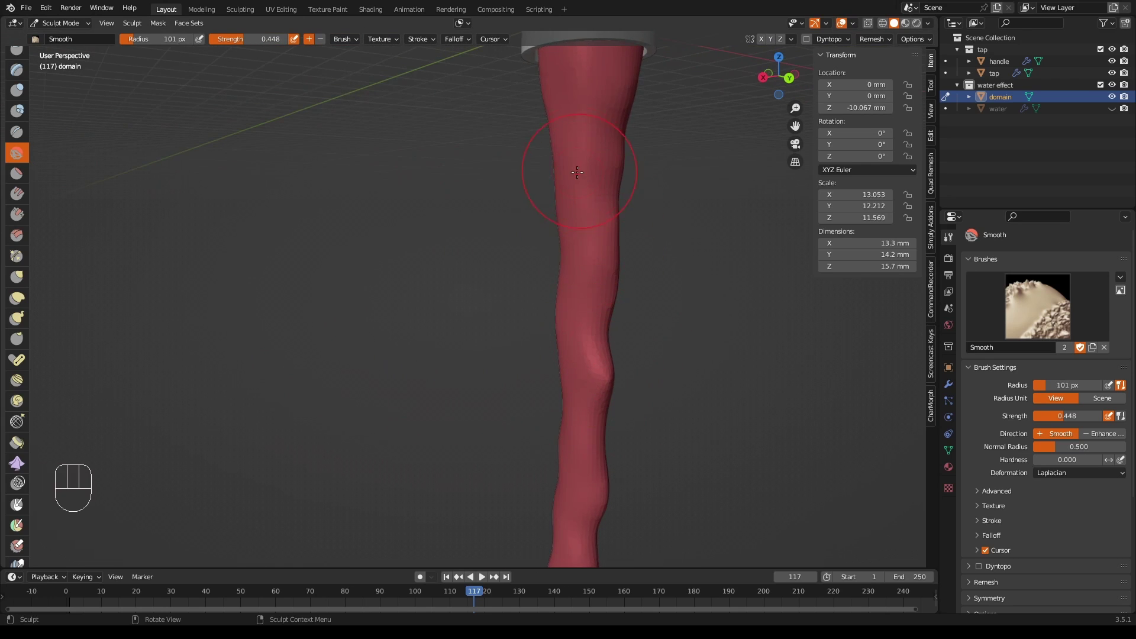
{"action": "scroll", "coordinate": [563, 291], "scroll_direction": "down", "scroll_amount": 5}
{"action": "middle_click_drag", "start_coordinate": [563, 290], "coordinate": [610, 338]}
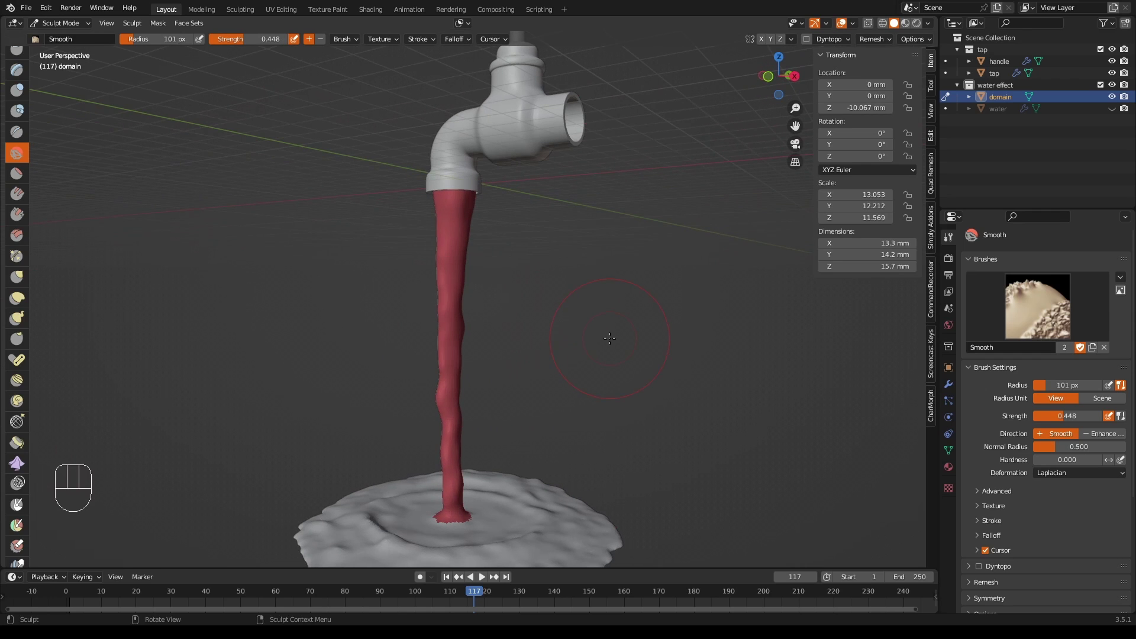